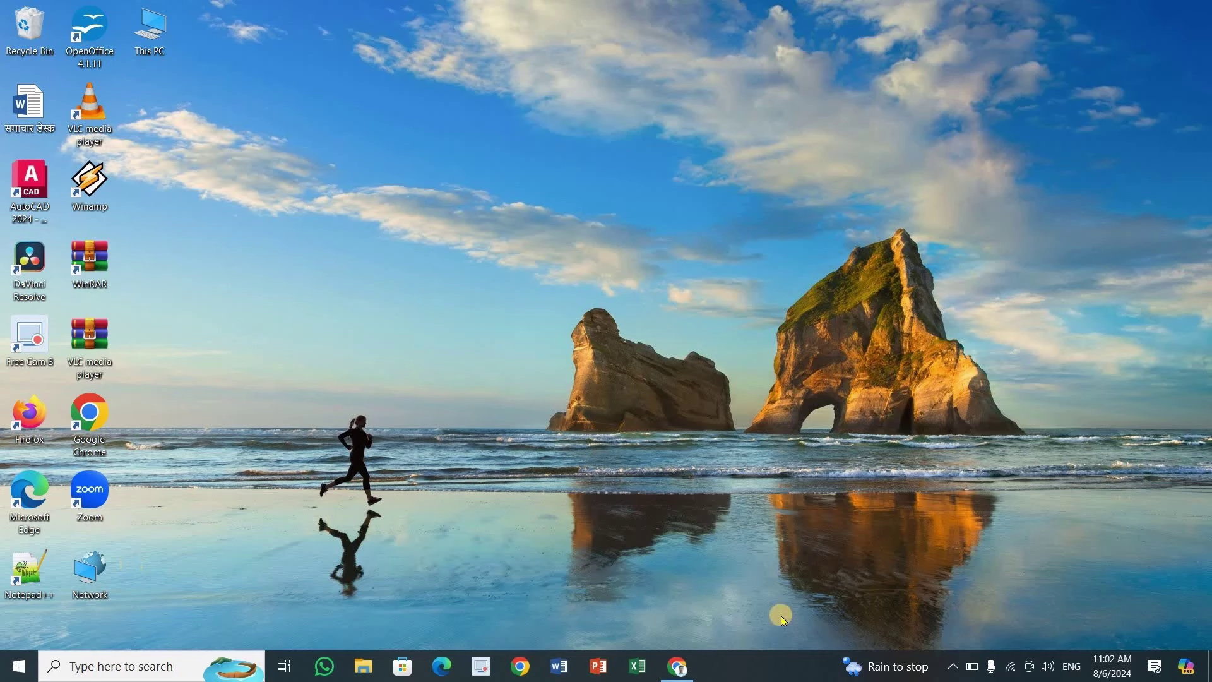
- In Chrome, search 'pu en' and open the Purbanchal University entrance login page
click(675, 670)
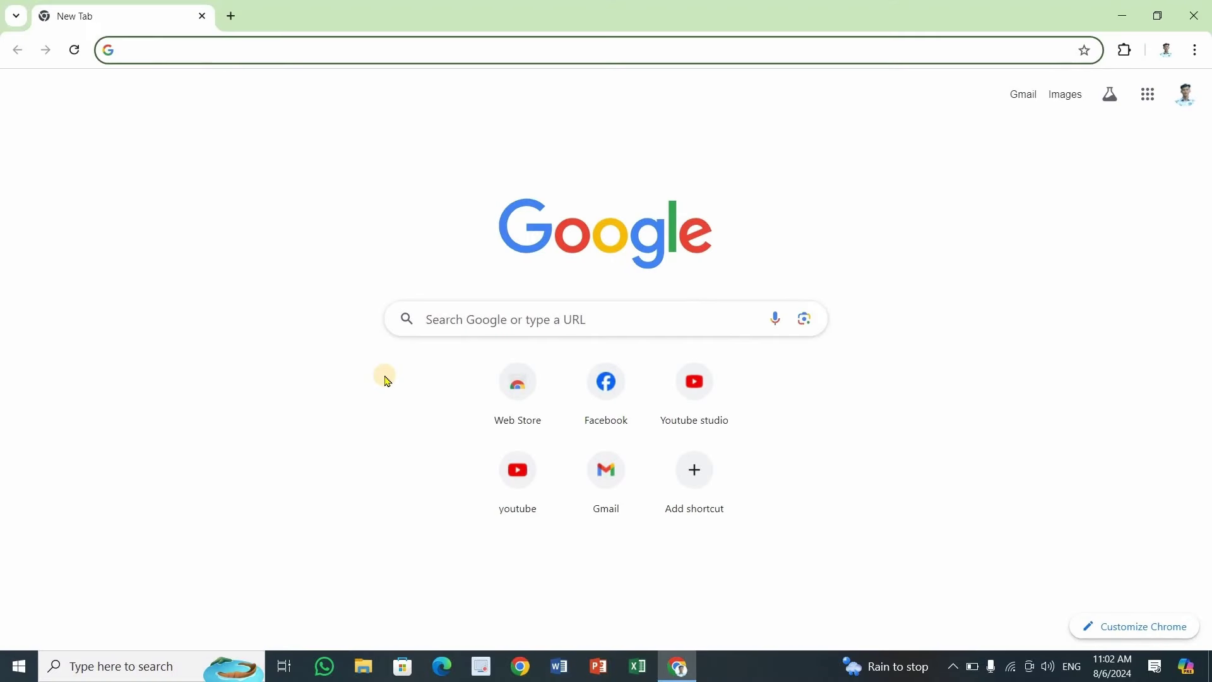
text(pu en)
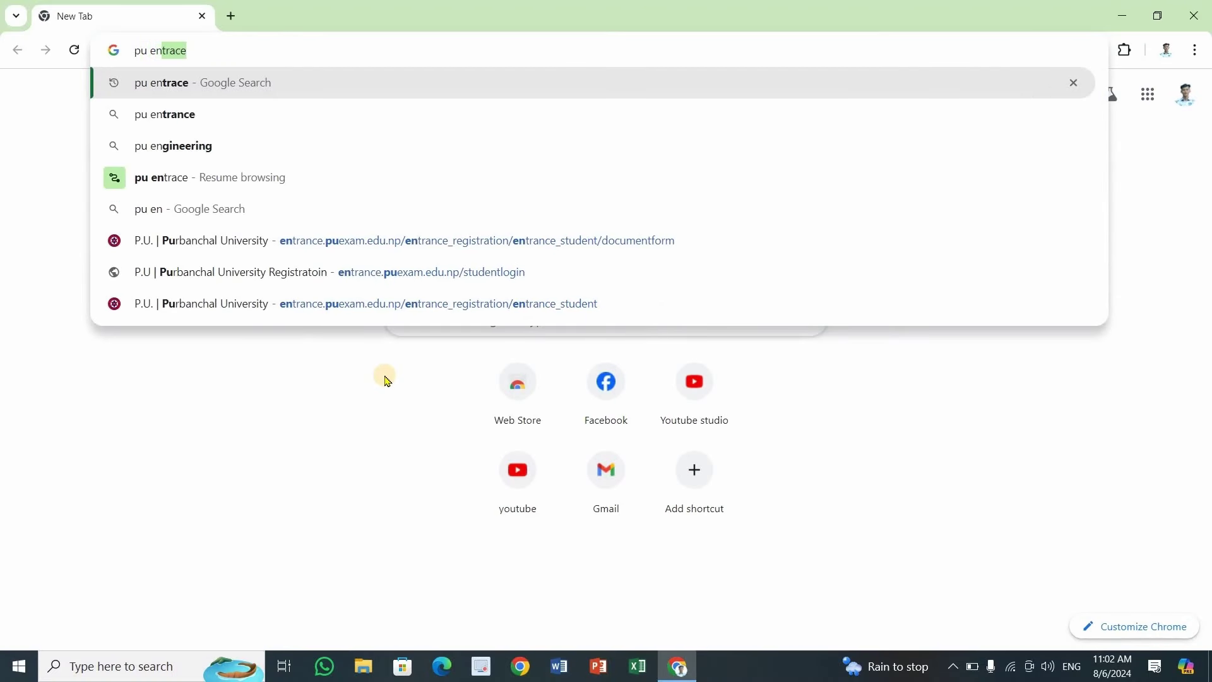
click(284, 94)
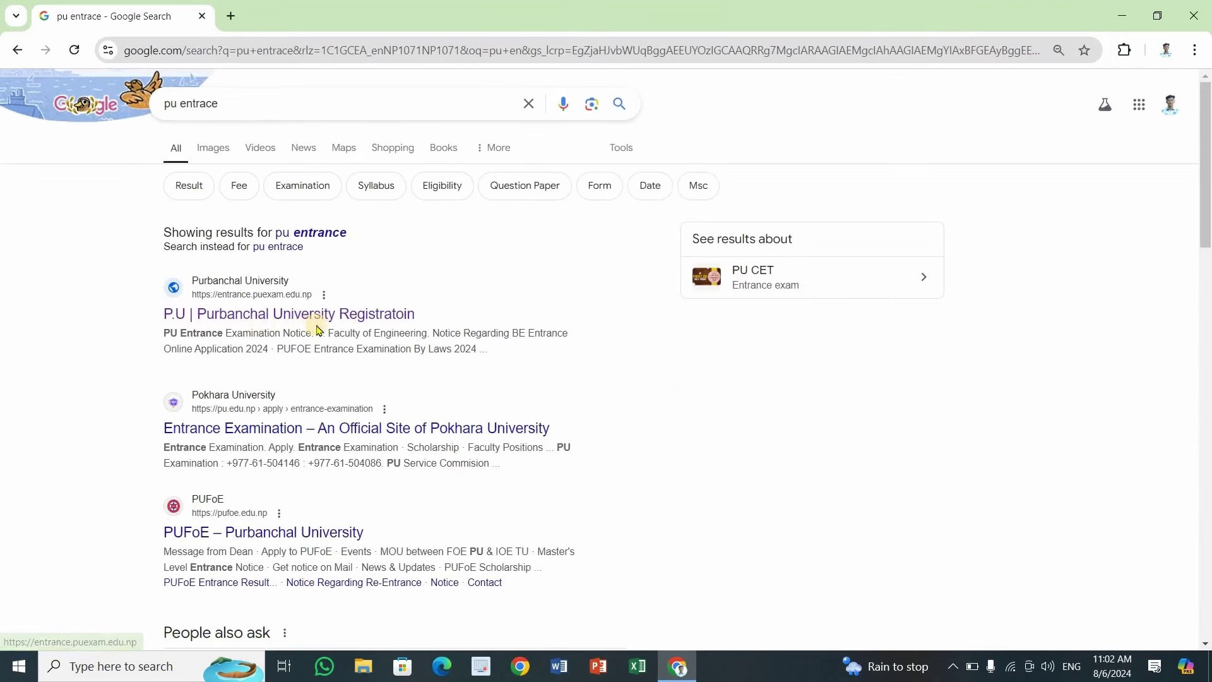
click(266, 309)
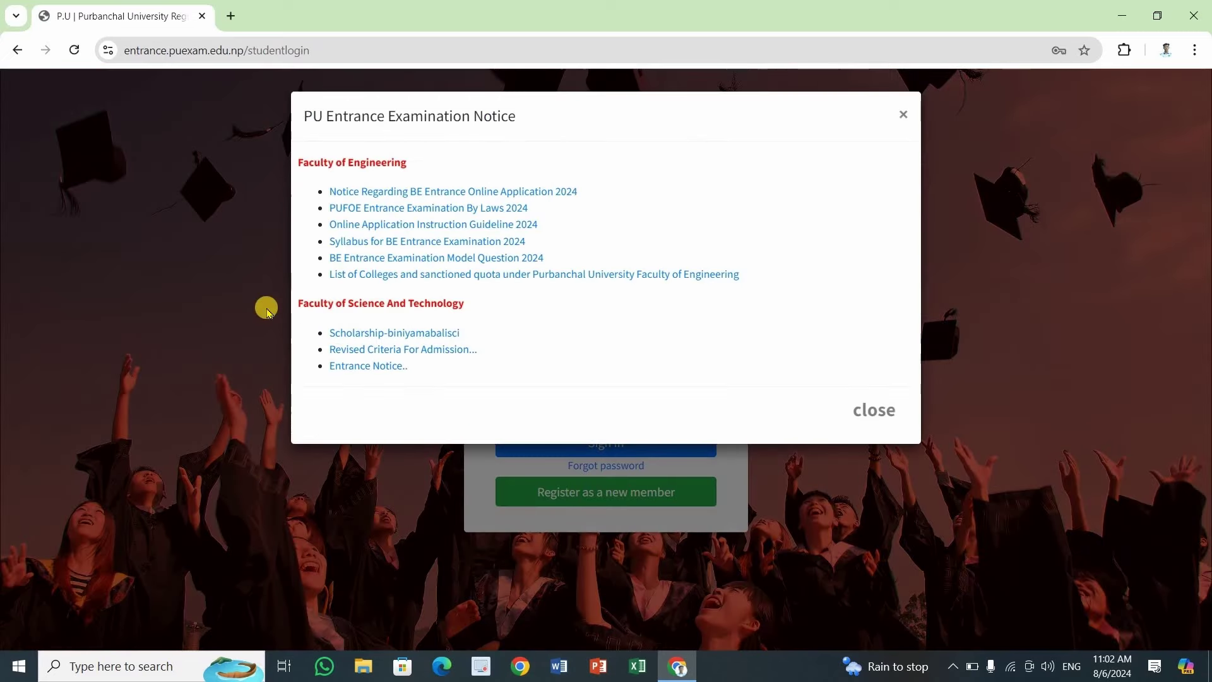
- Close the entrance notice, preview the new-member registration form, then return and sign in
click(903, 115)
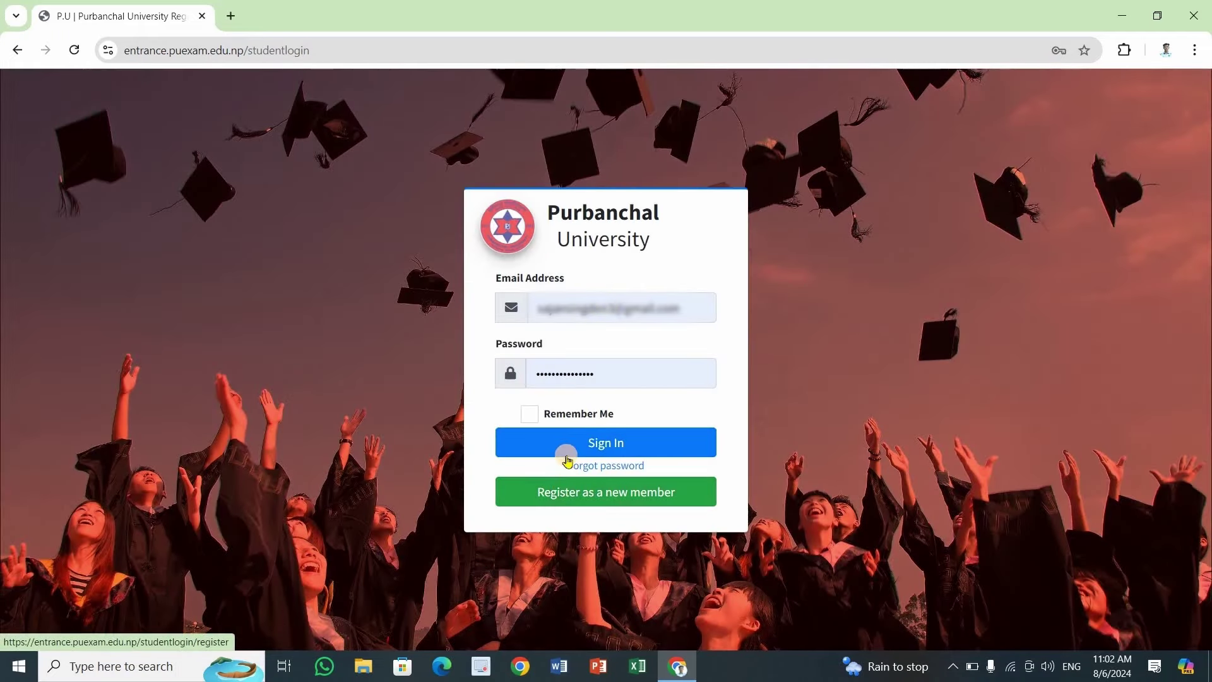
click(561, 504)
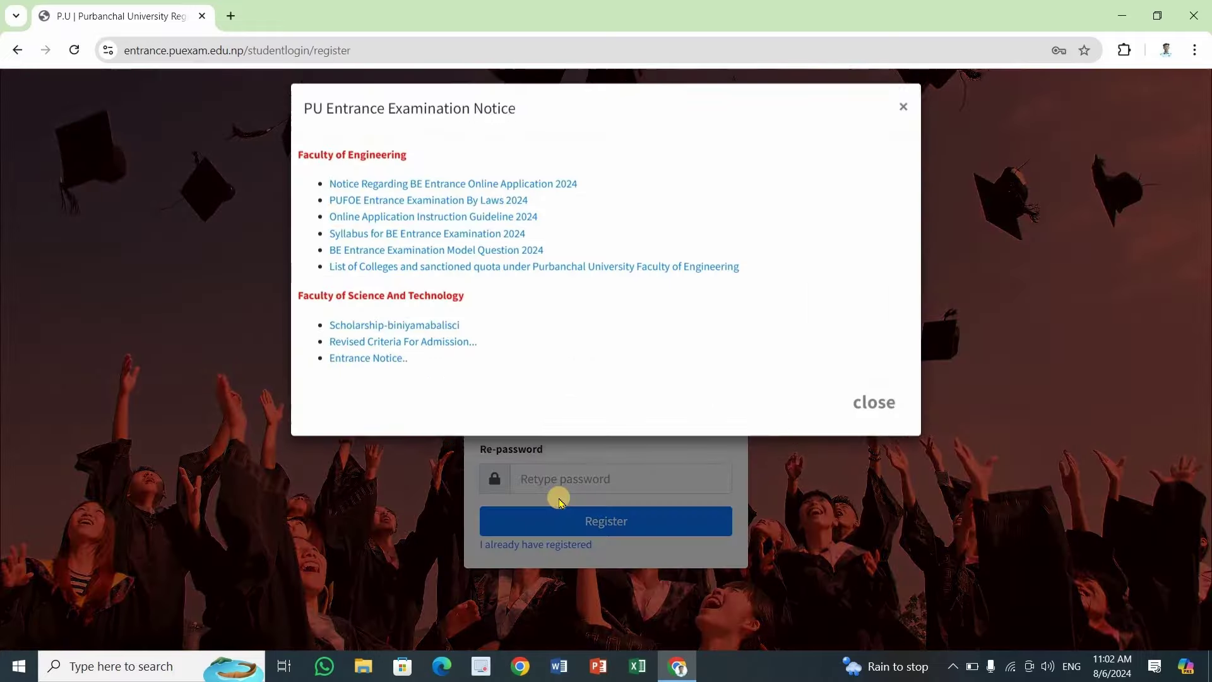
click(863, 413)
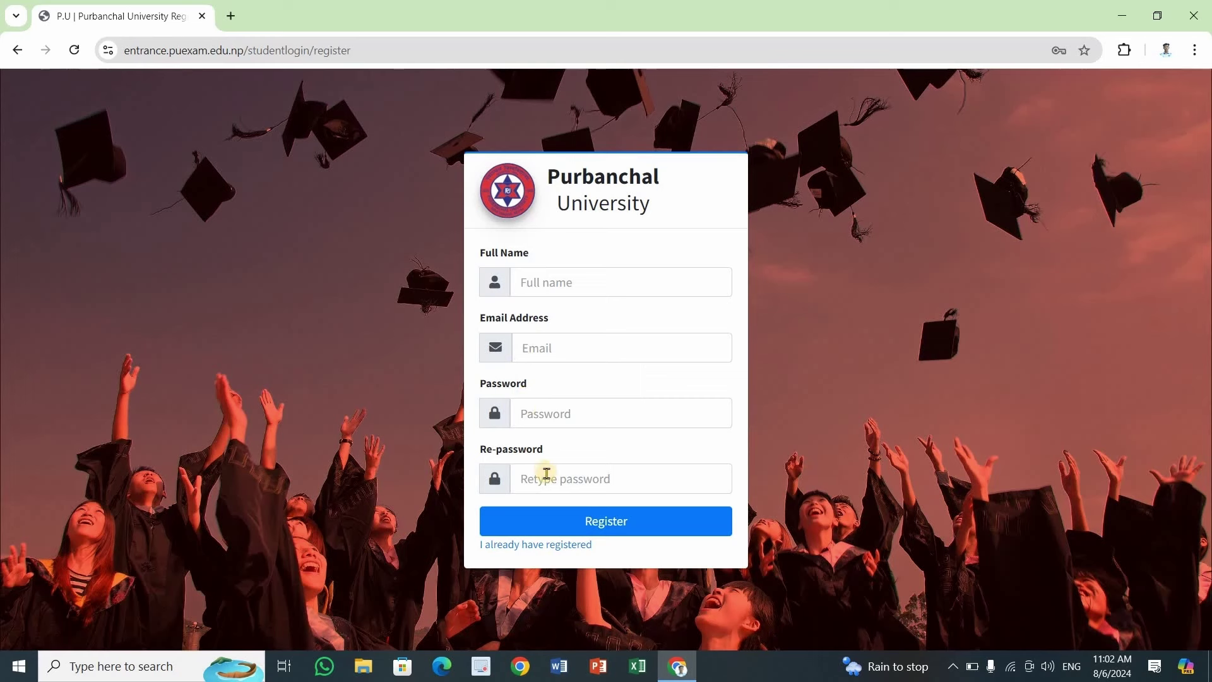
click(565, 529)
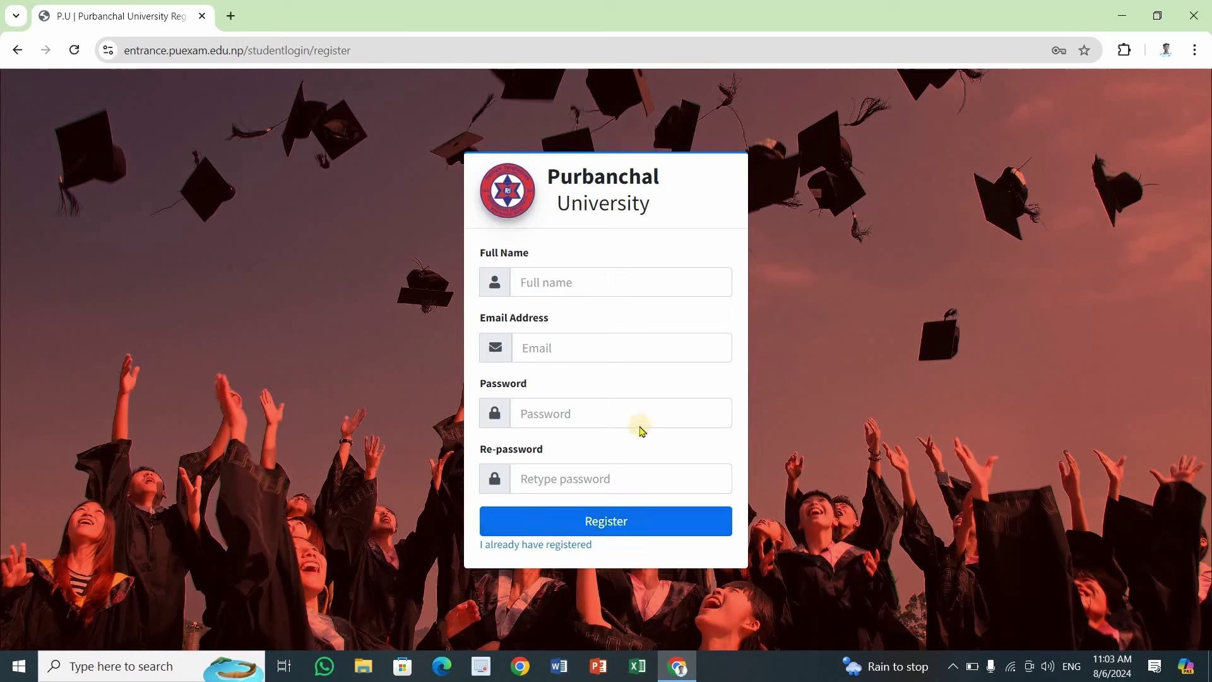
click(17, 50)
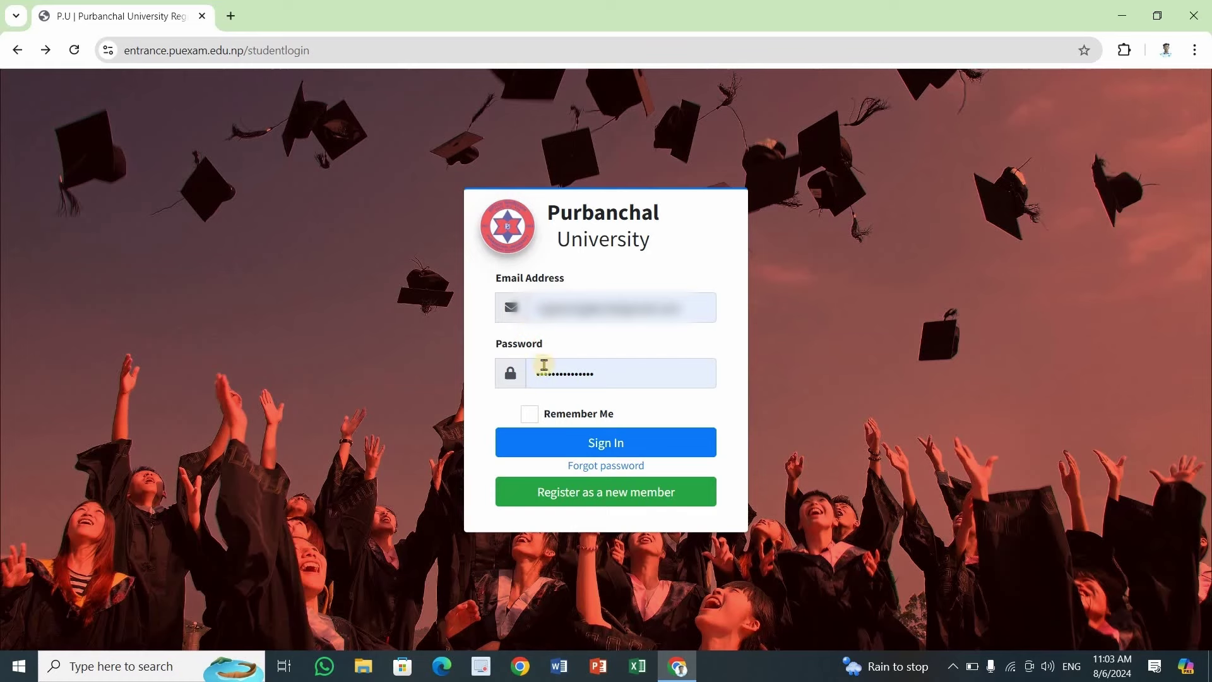
click(580, 437)
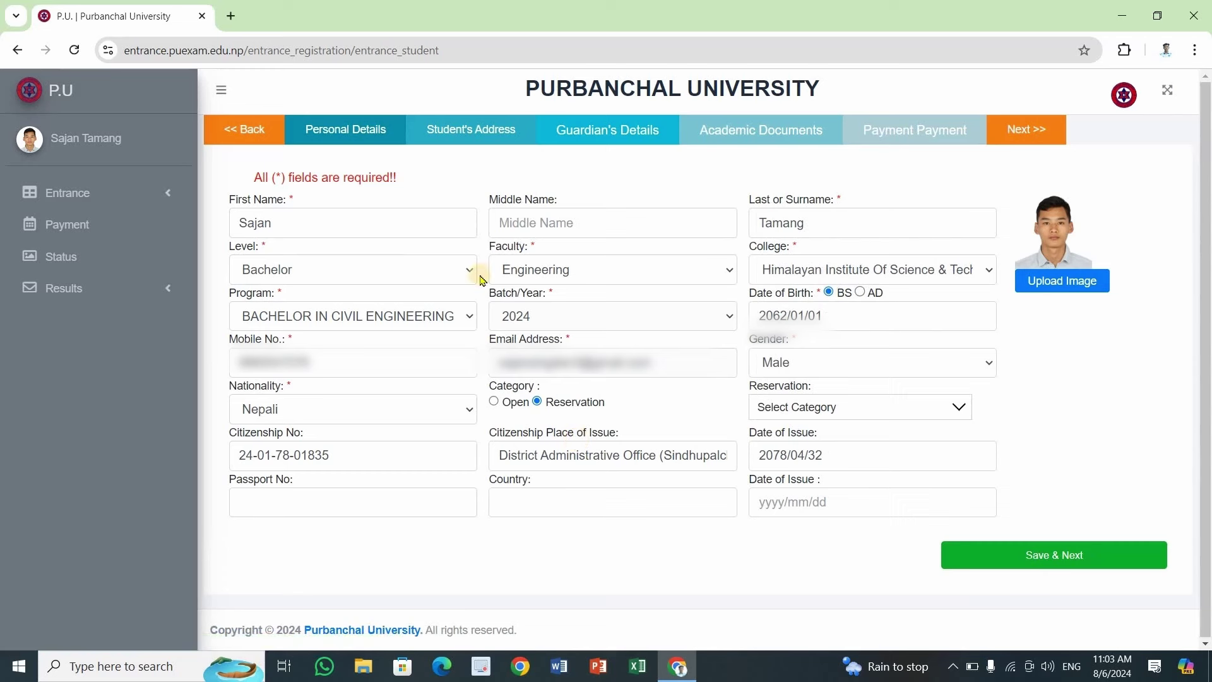
- Keep level Bachelor, faculty Engineering and program Bachelor in Civil Engineering selected
click(276, 272)
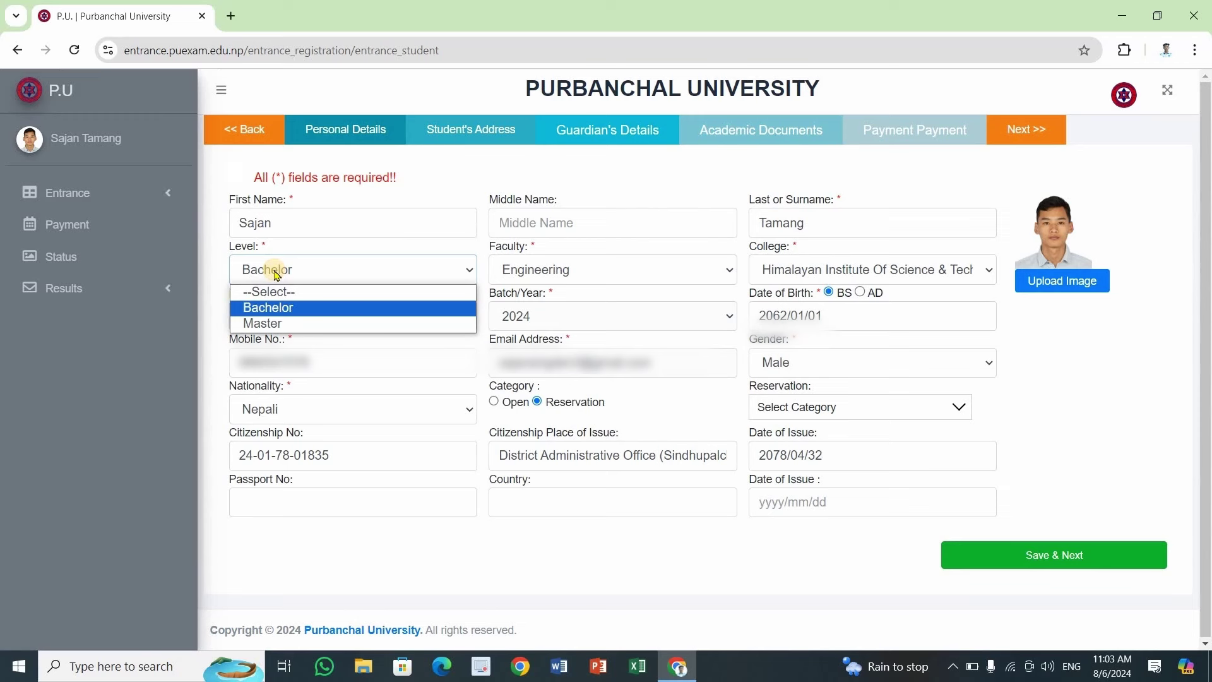
click(276, 272)
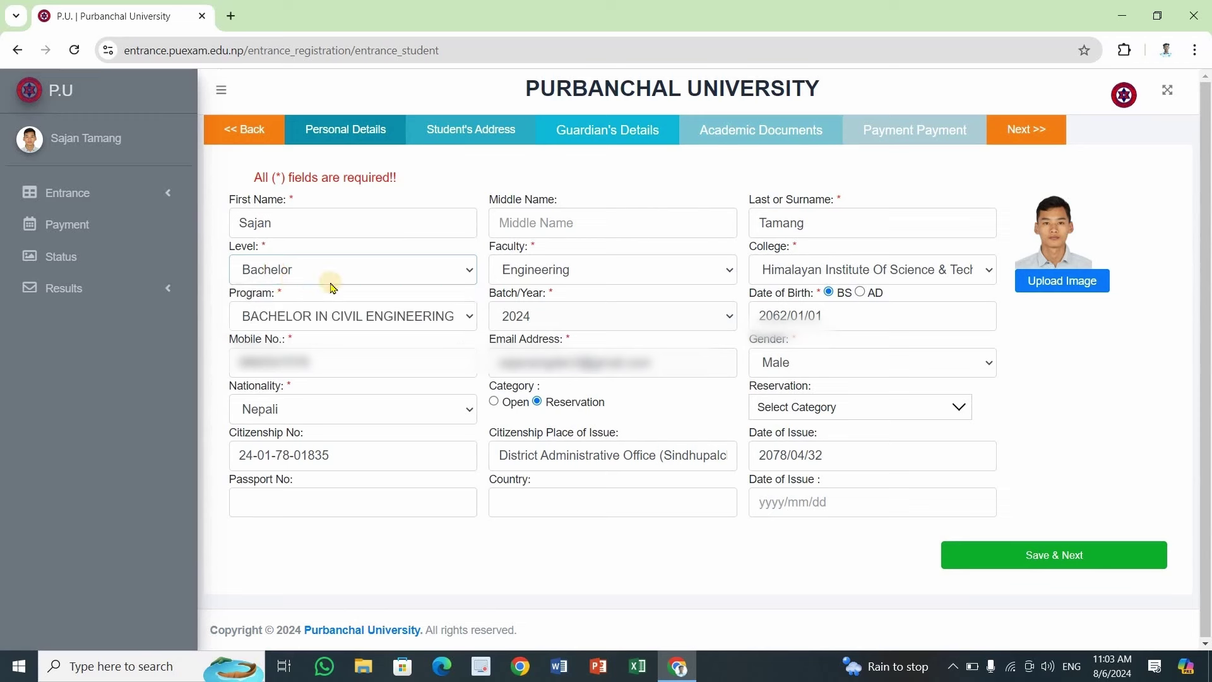
click(647, 275)
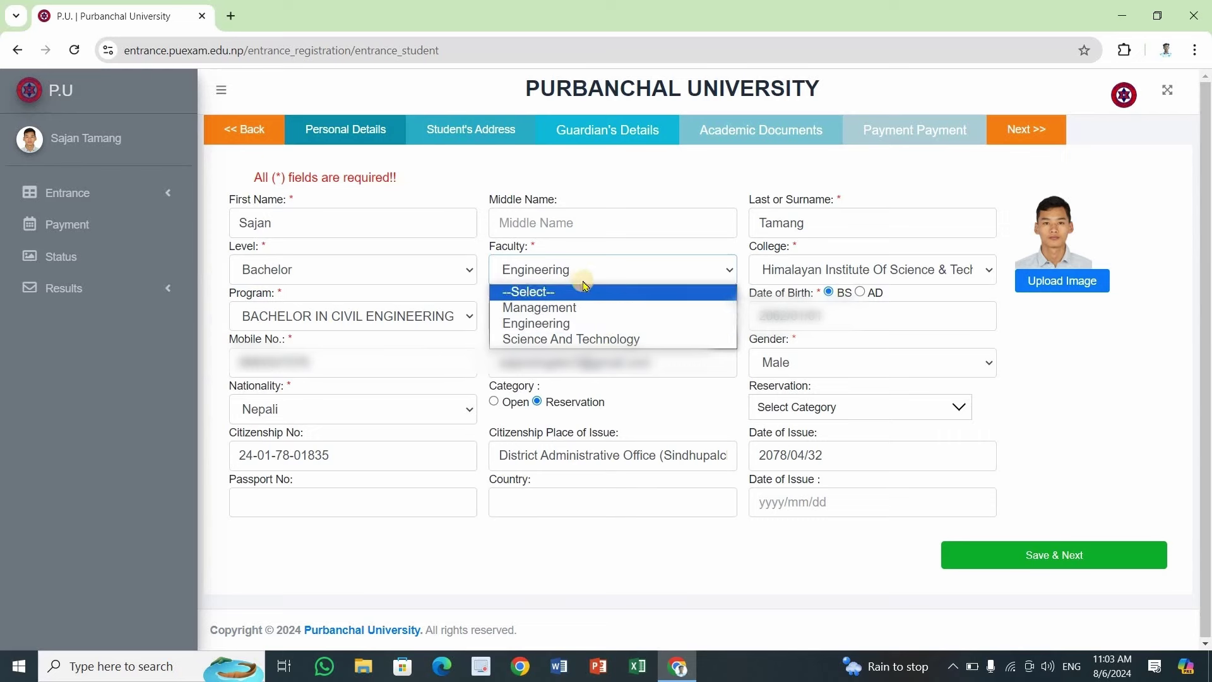
click(550, 323)
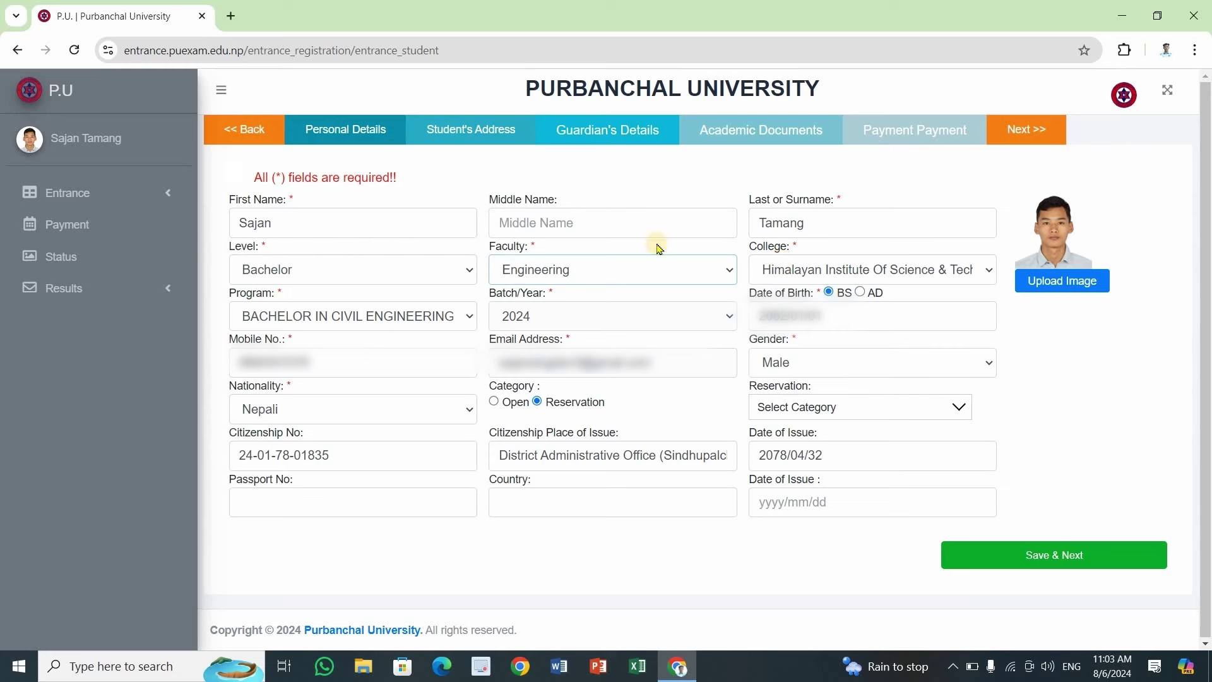
click(300, 315)
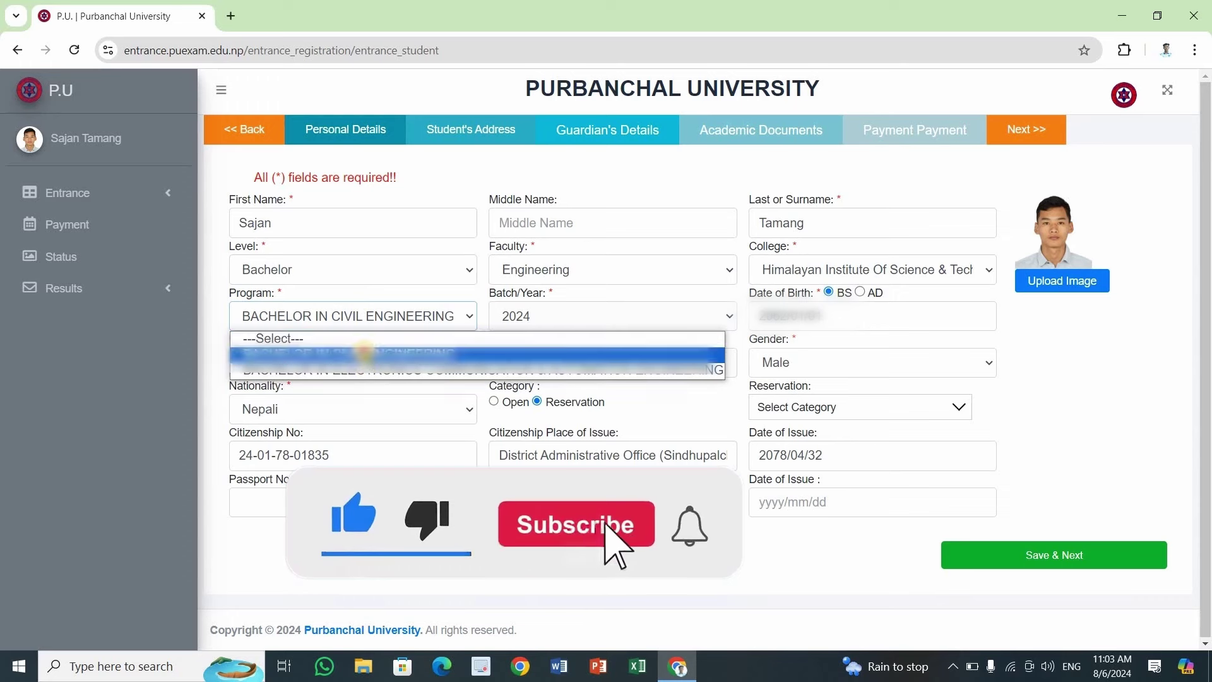
click(365, 353)
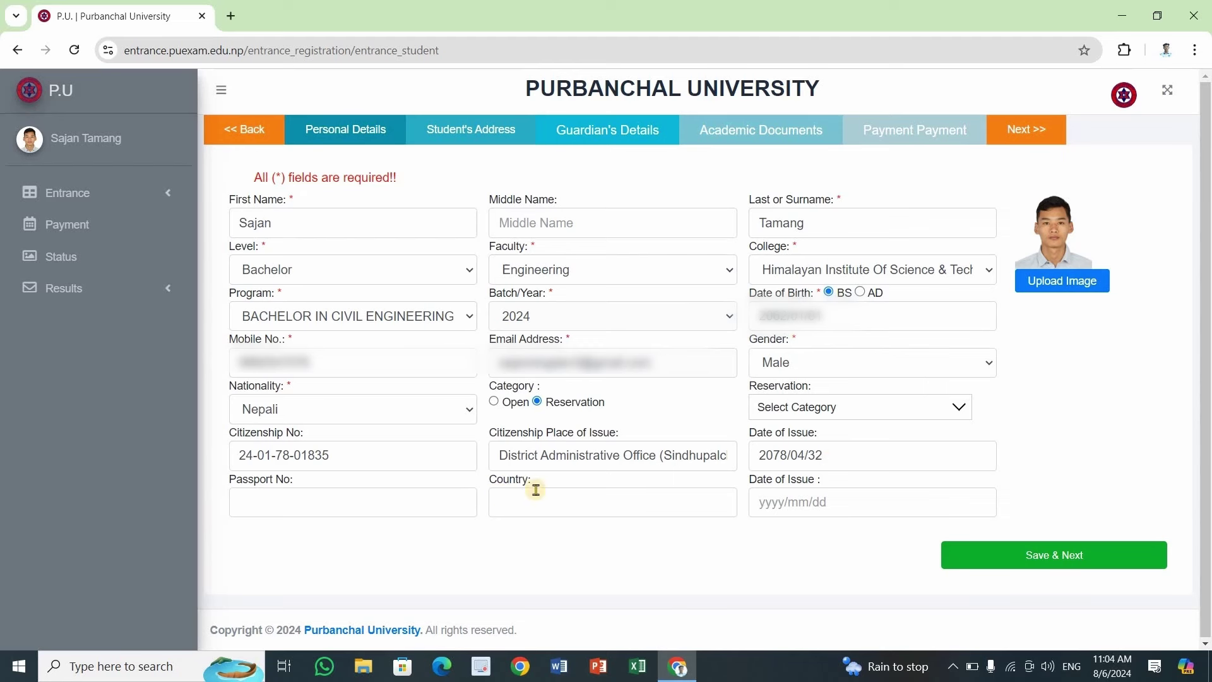
- Save the Personal Details and Student's Address pages to reach Guardian's Details
click(1009, 563)
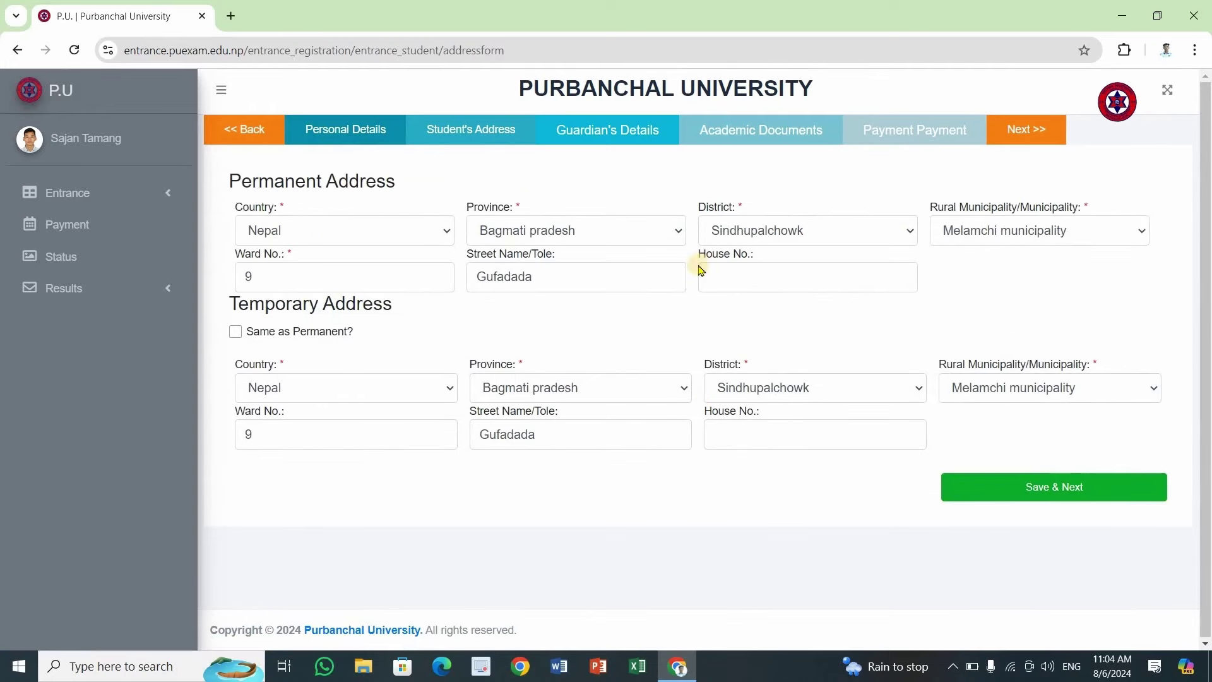
click(1038, 491)
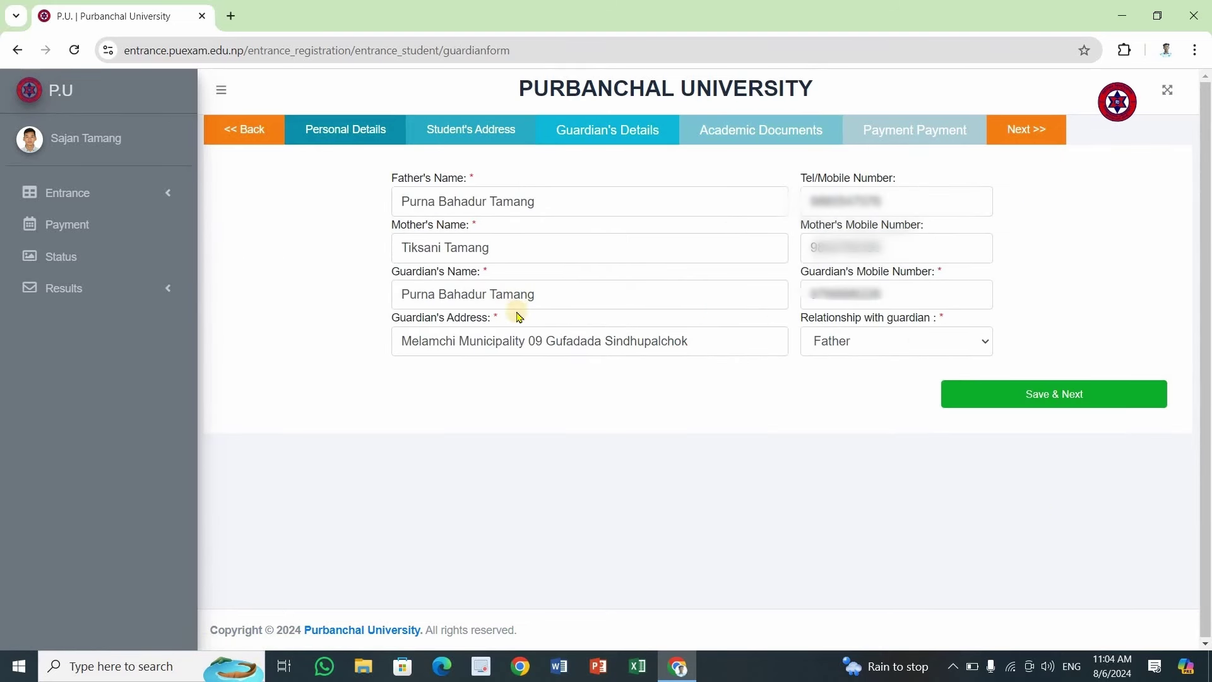
- Save the guardian's details and continue to Academic Documents
click(985, 390)
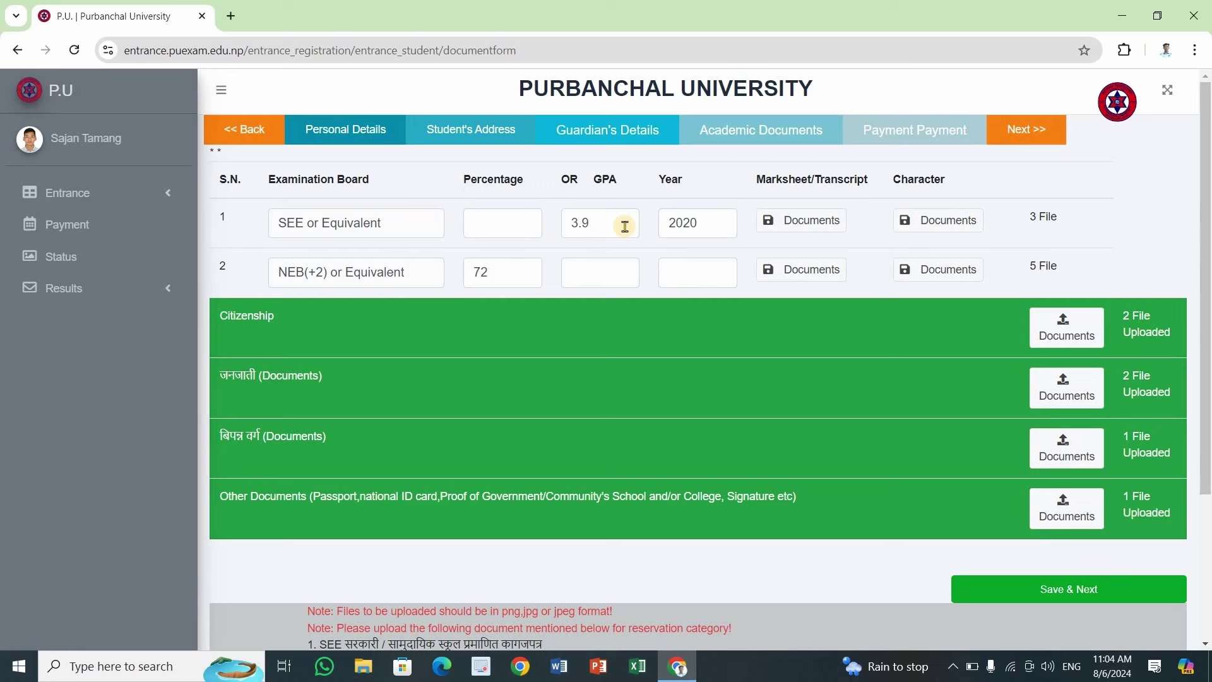
- Check the SEE row's percentage and GPA, then view its two uploaded marksheet files
click(502, 217)
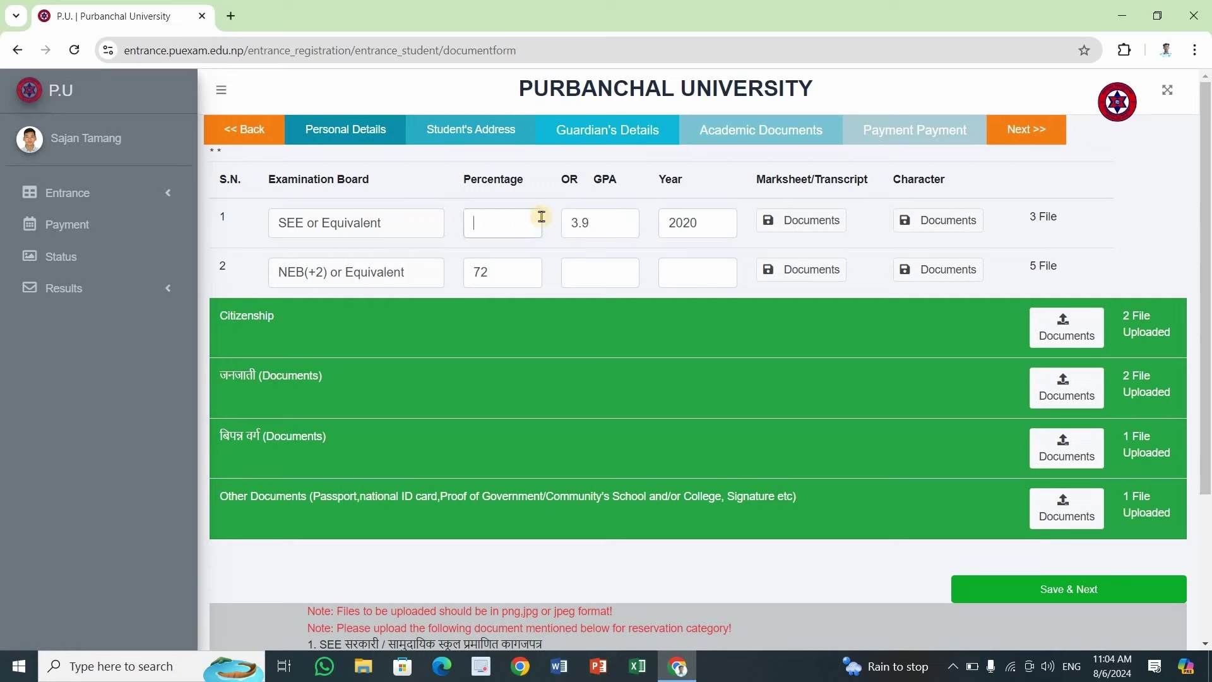
click(498, 224)
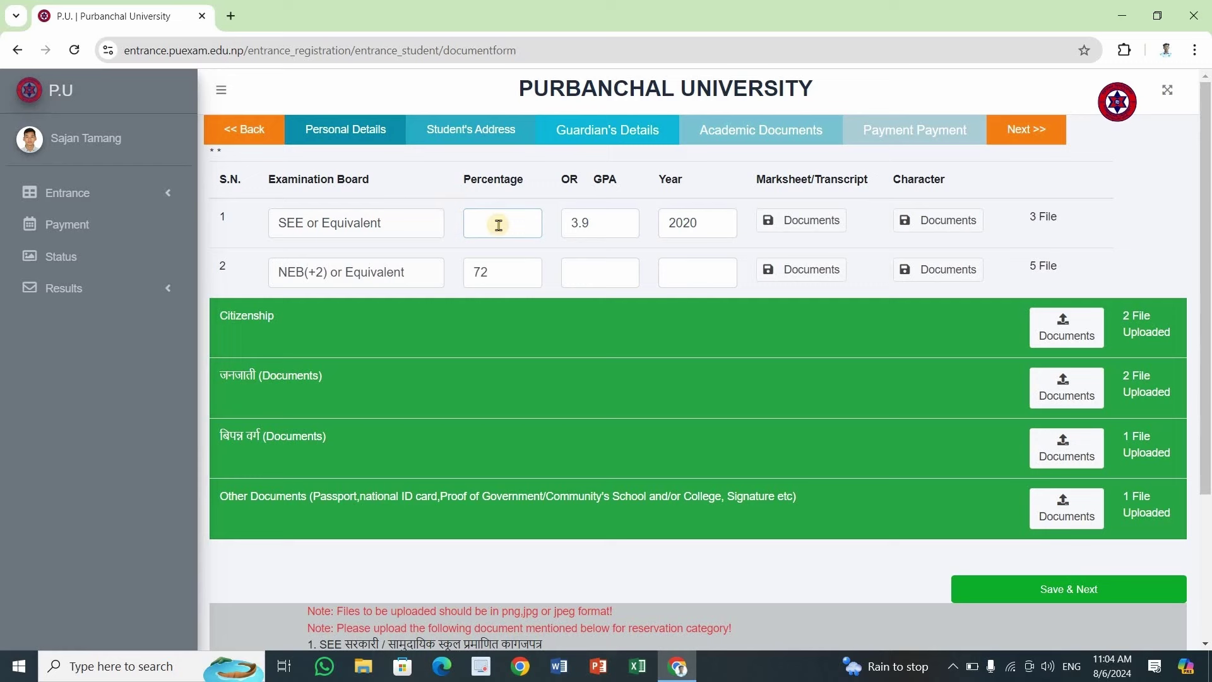
click(601, 234)
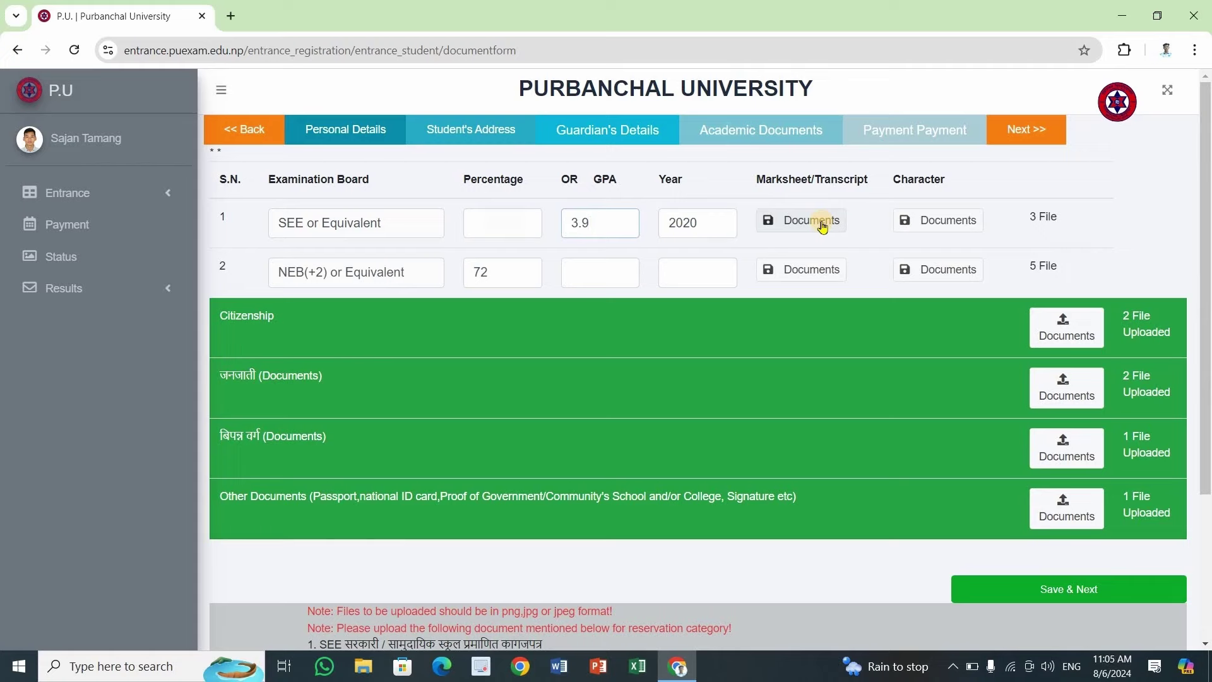
click(822, 226)
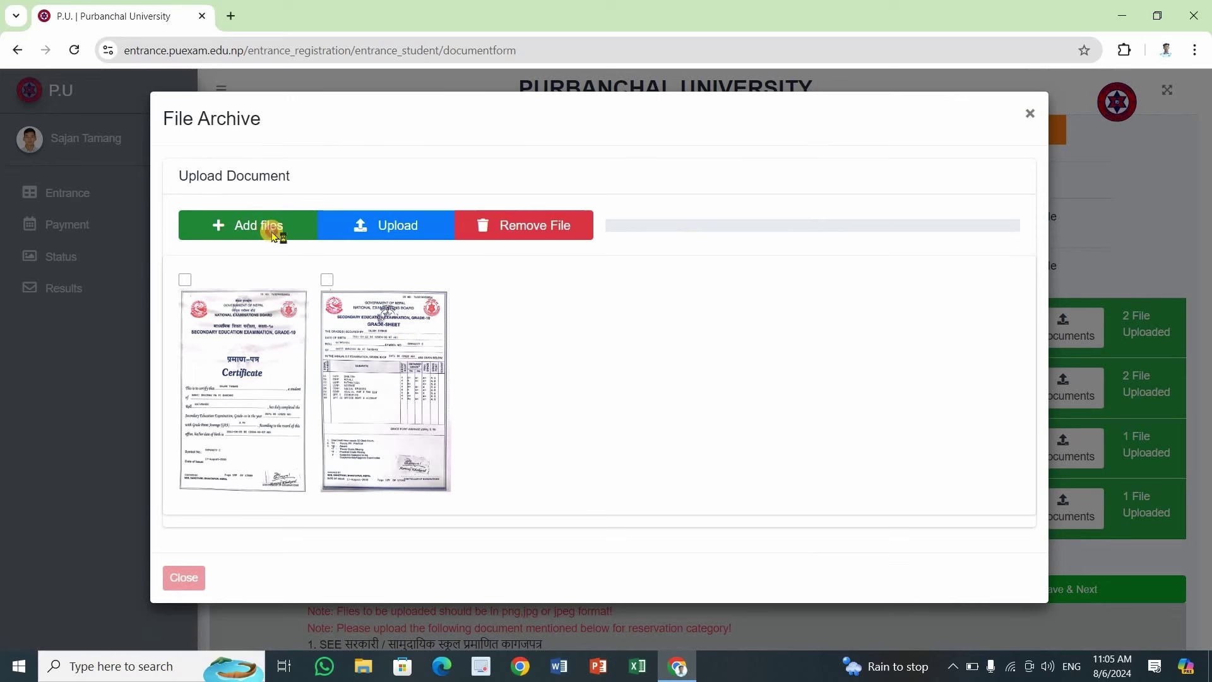
- Upload the SEE marksheet files, then review and close the one-image character certificate archive
click(274, 233)
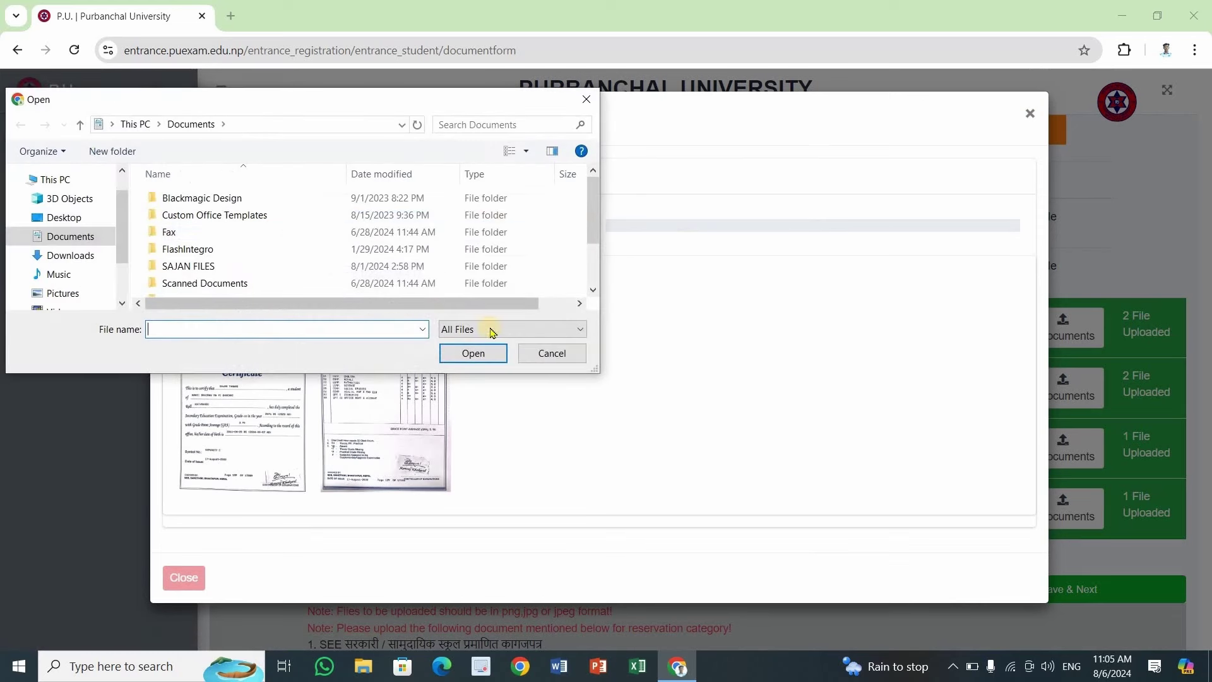
click(528, 355)
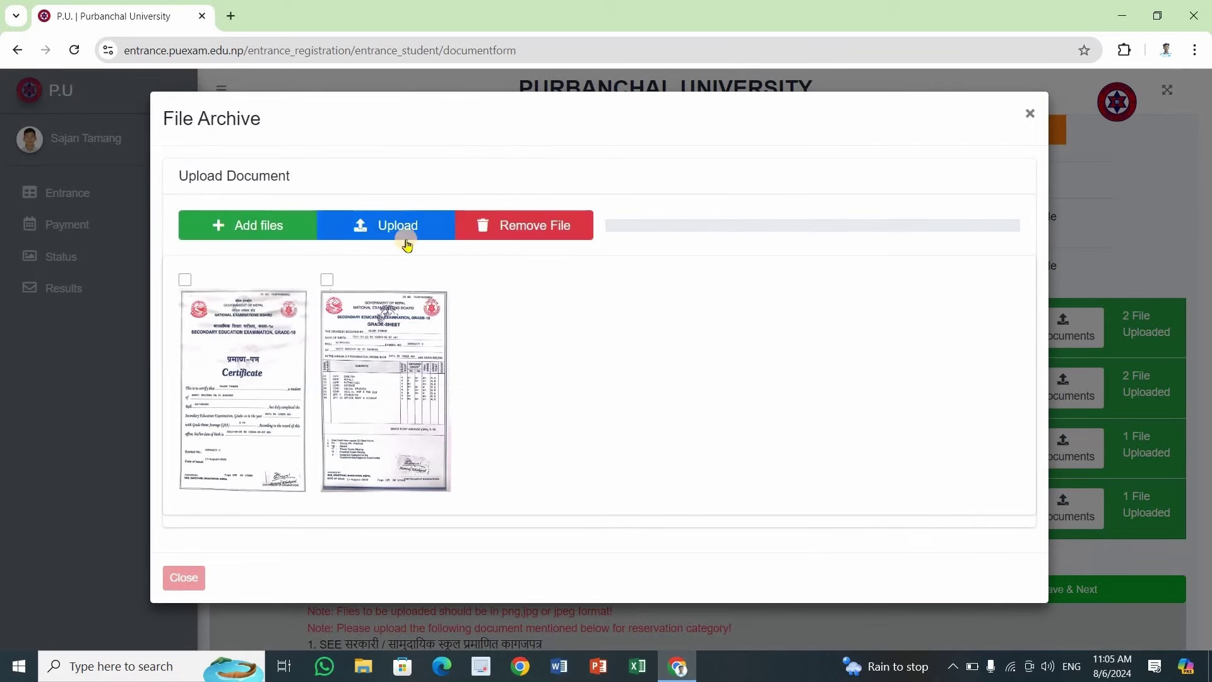
click(359, 226)
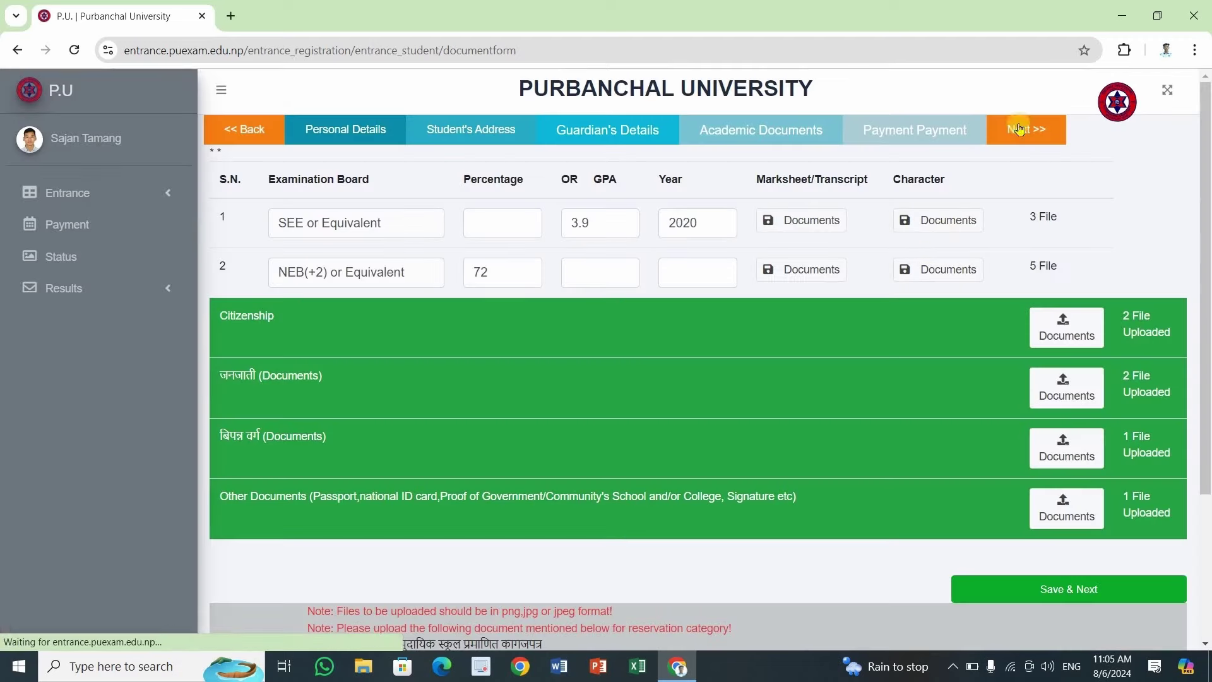
click(927, 227)
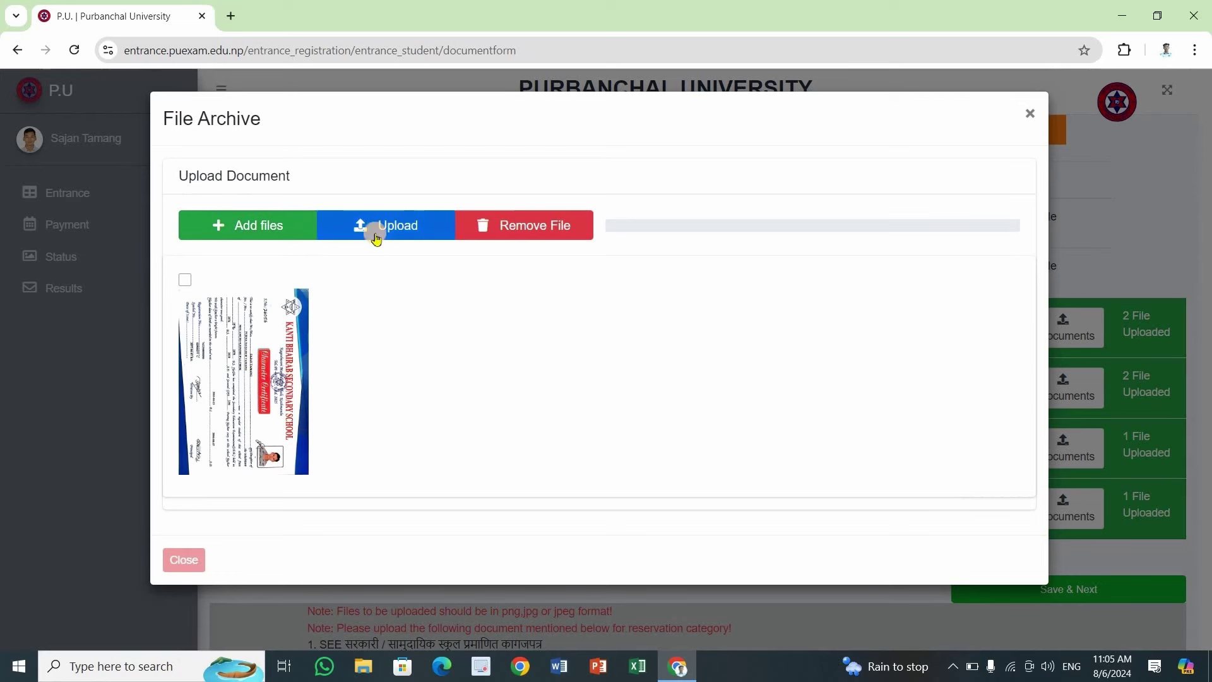
click(1030, 113)
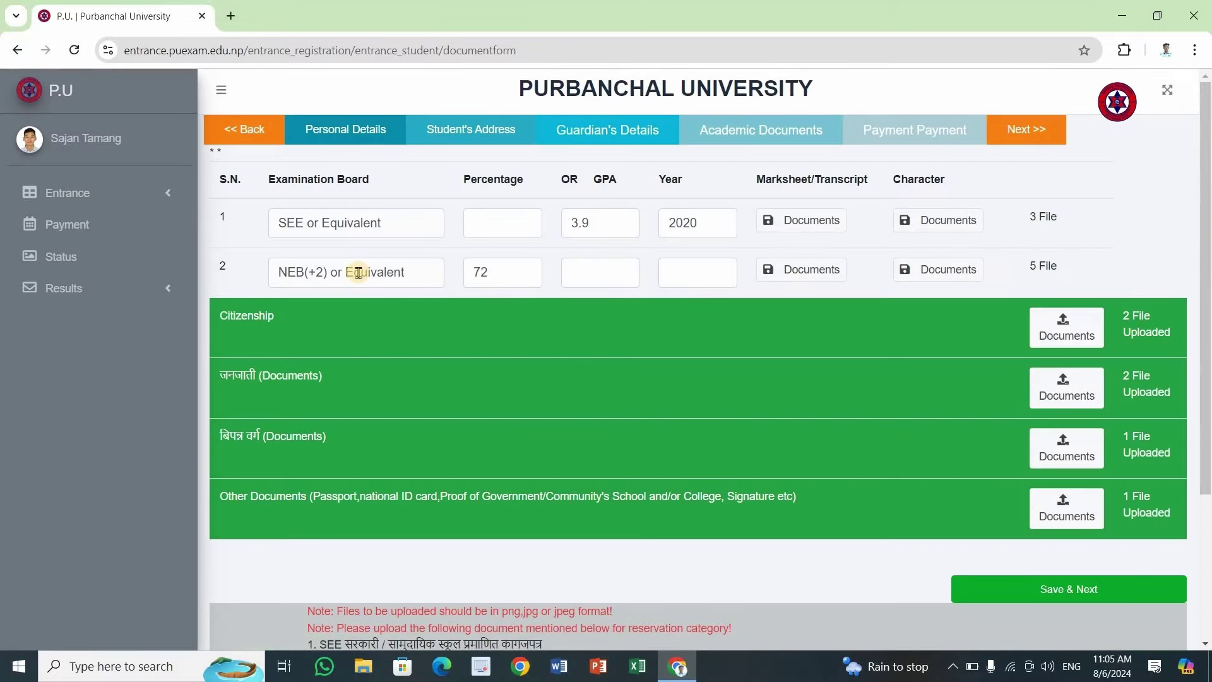
- Go through the NEB(+2) row's GPA and 72% percentage, then start filling its year
click(583, 274)
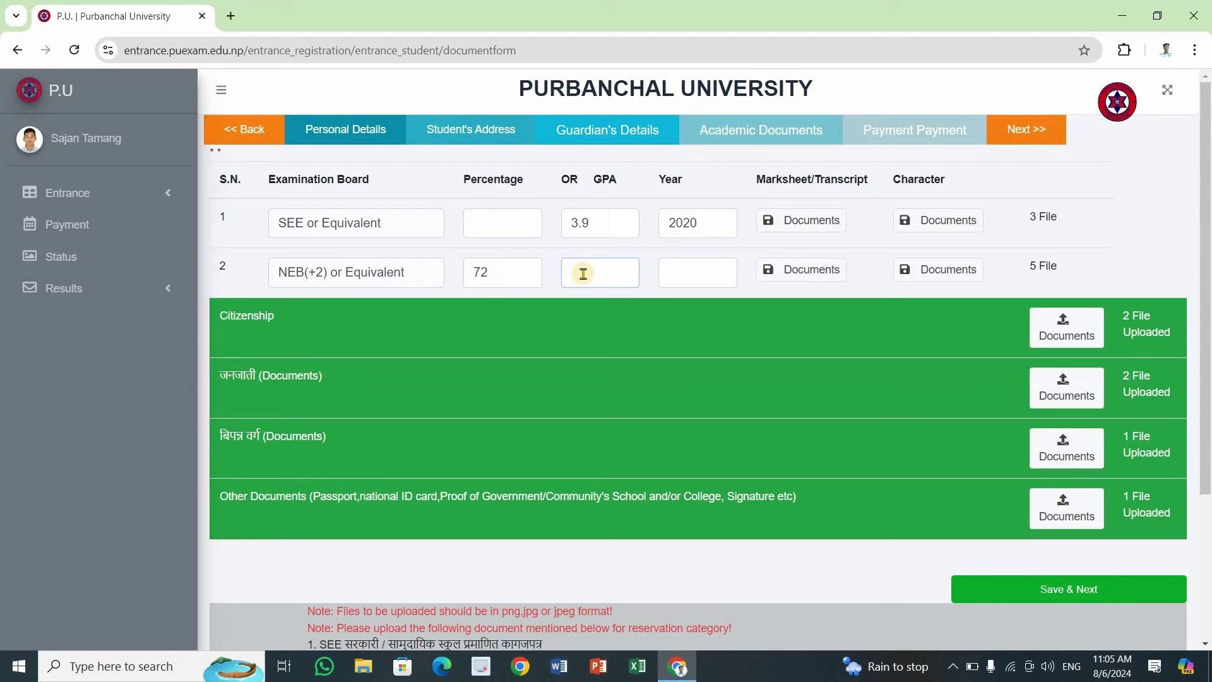
click(509, 274)
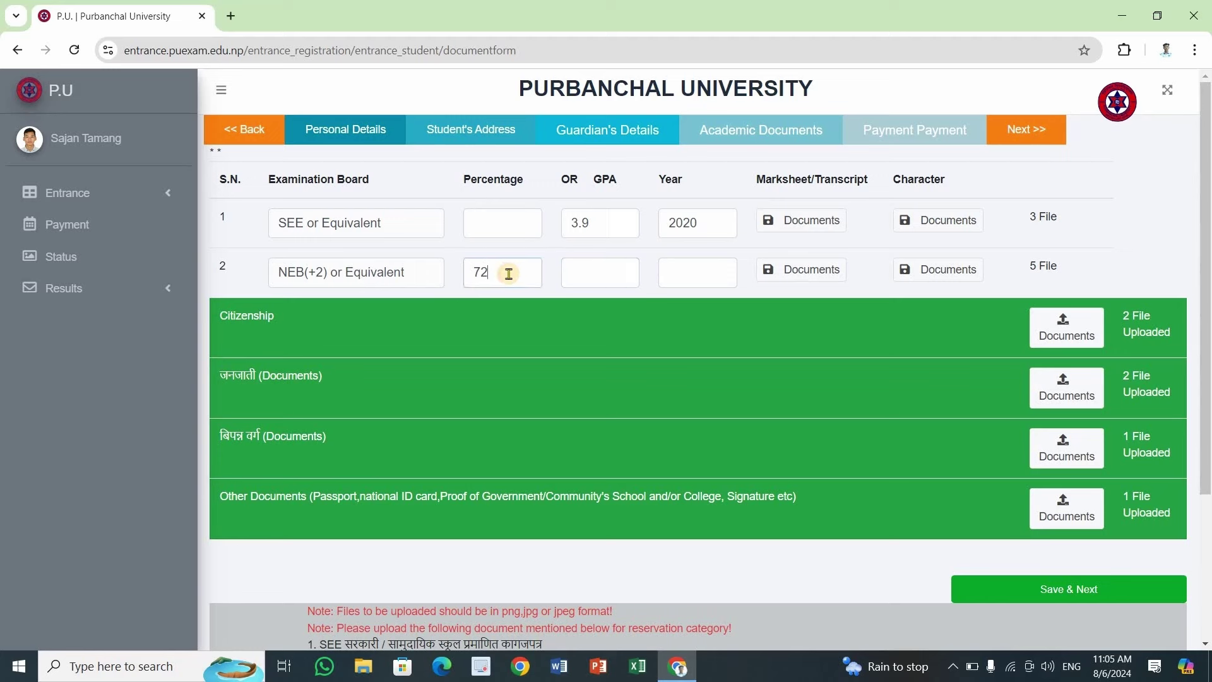
click(706, 271)
- Set the +2 year to 2024 and review the +2 marksheet and character certificate archives
click(719, 311)
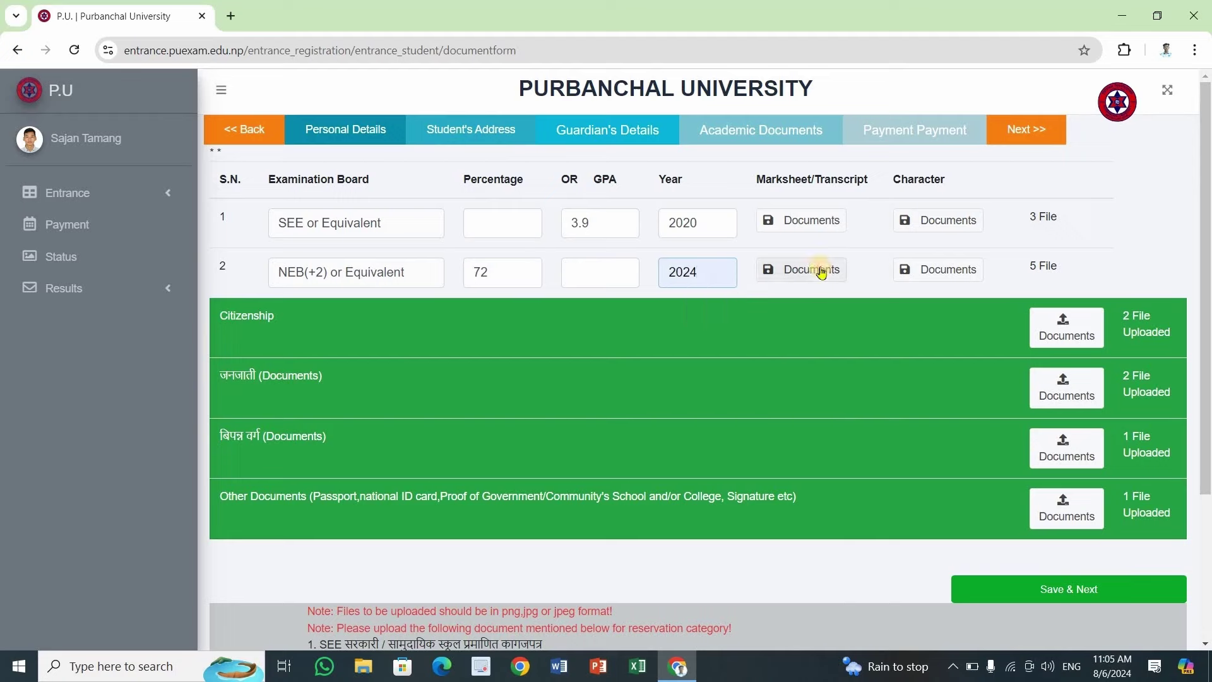
click(820, 271)
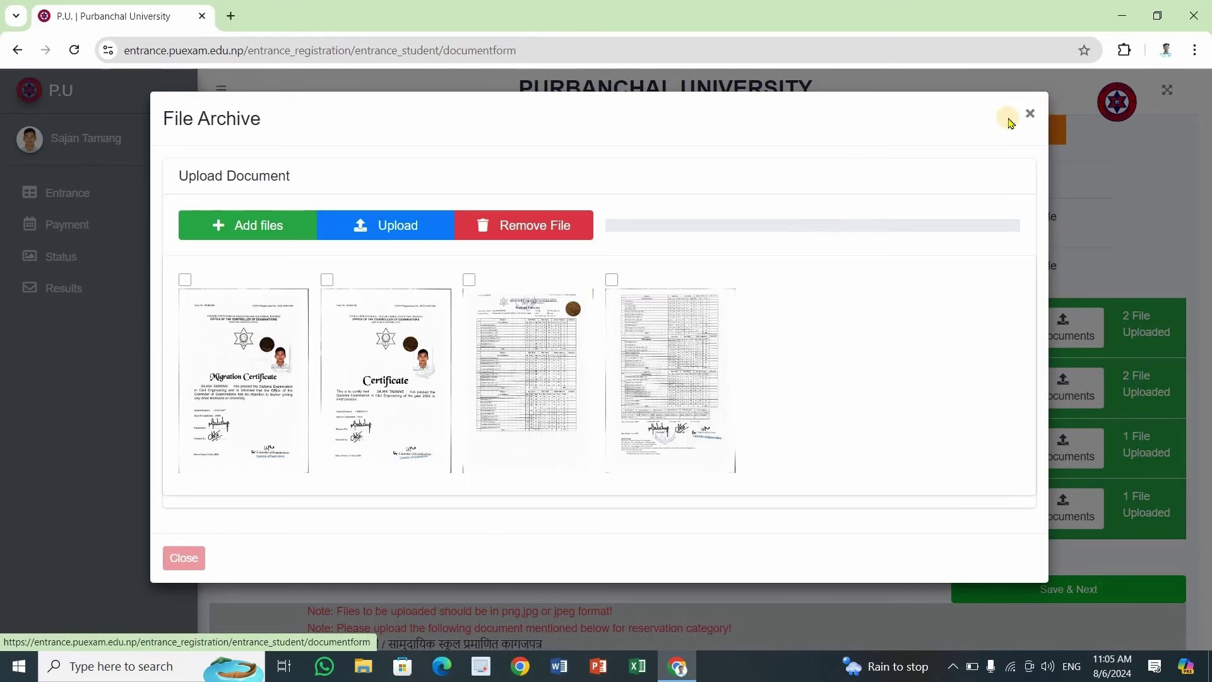
click(1030, 114)
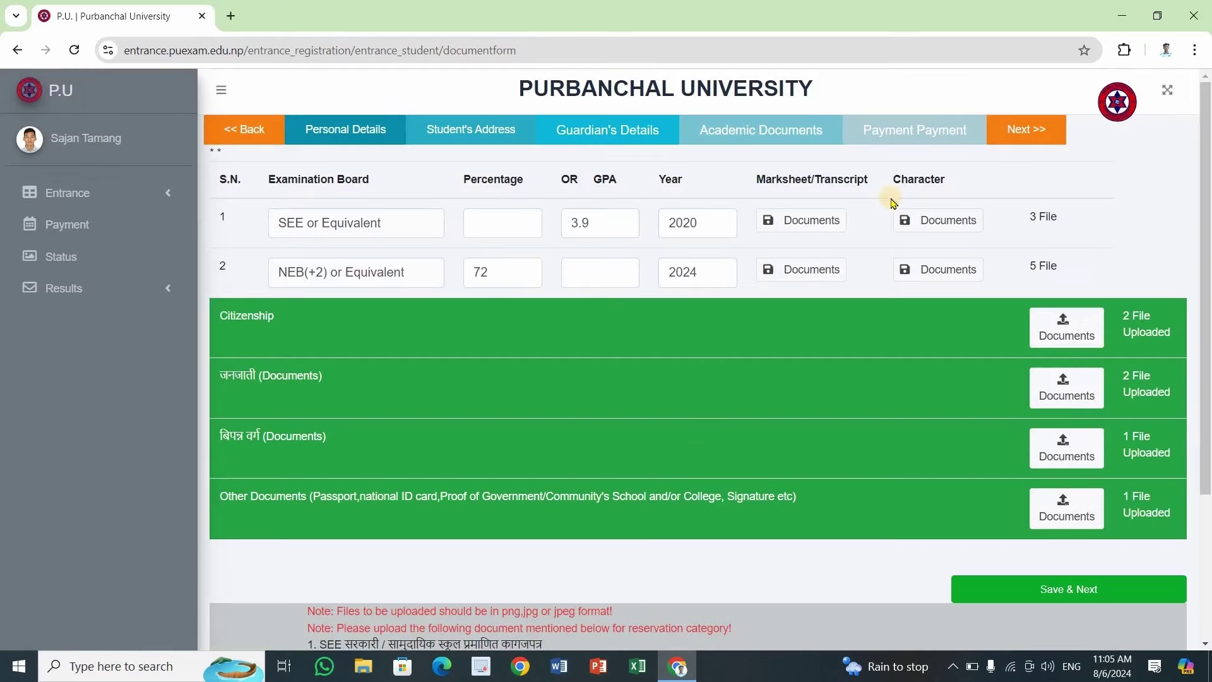
click(943, 271)
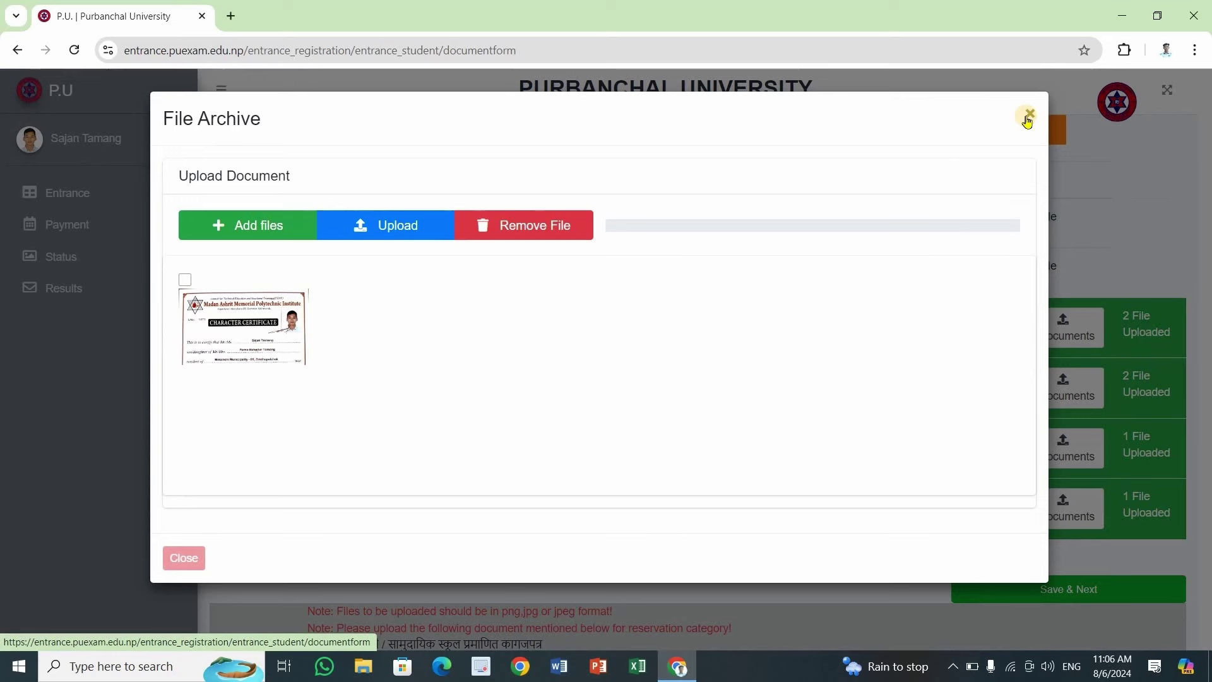
click(1028, 117)
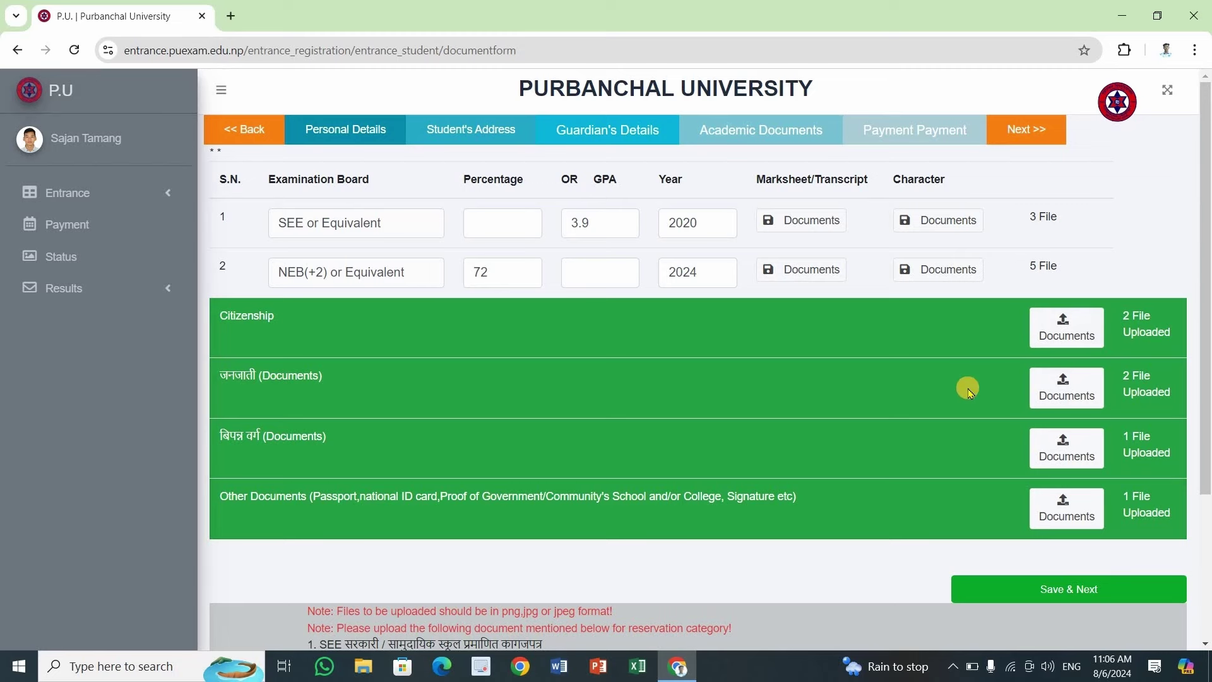
- Save the academic documents to reach the ConnectIPS, eSewa and Khalti payment page
scroll(967, 389, down, 1)
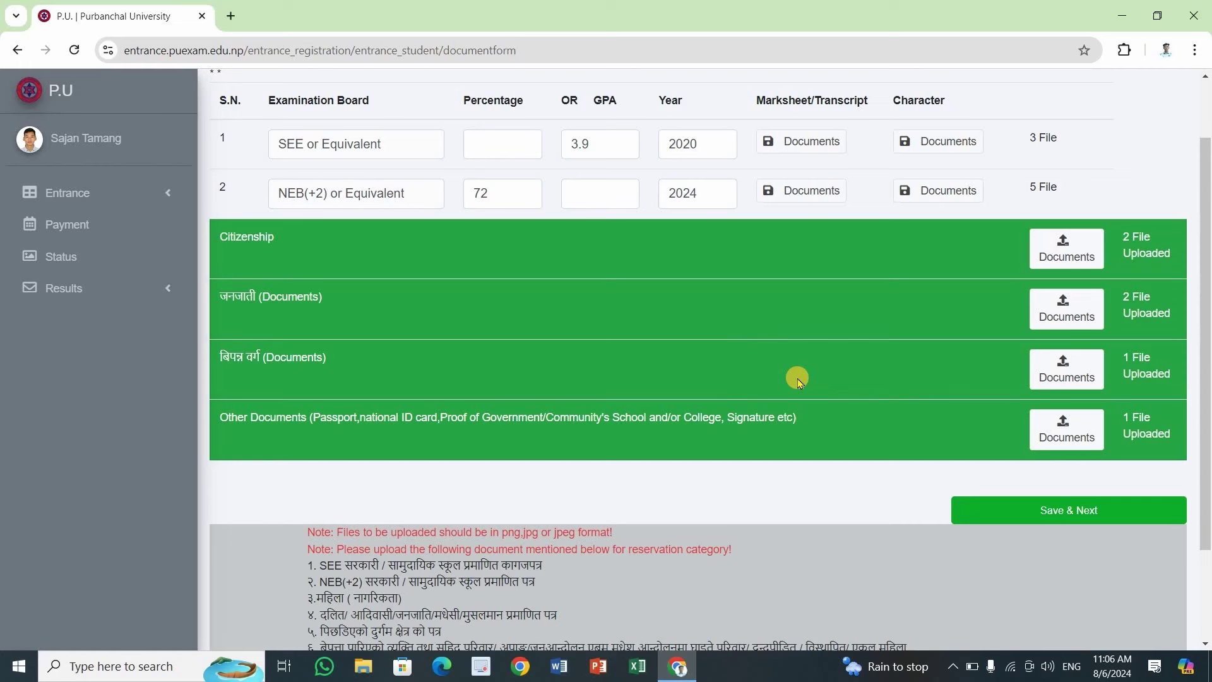
click(1026, 510)
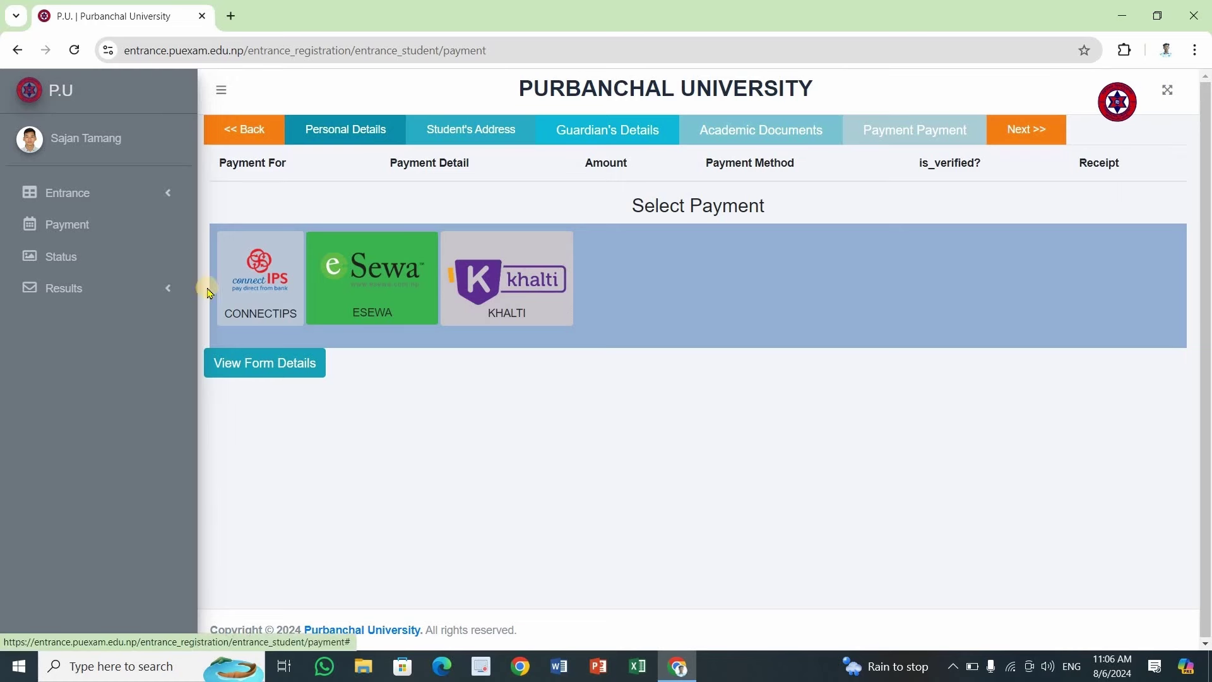
- Choose connectIPS and sign in with the account username, captcha and password to reach the NPR 2,000.00 payment
click(262, 296)
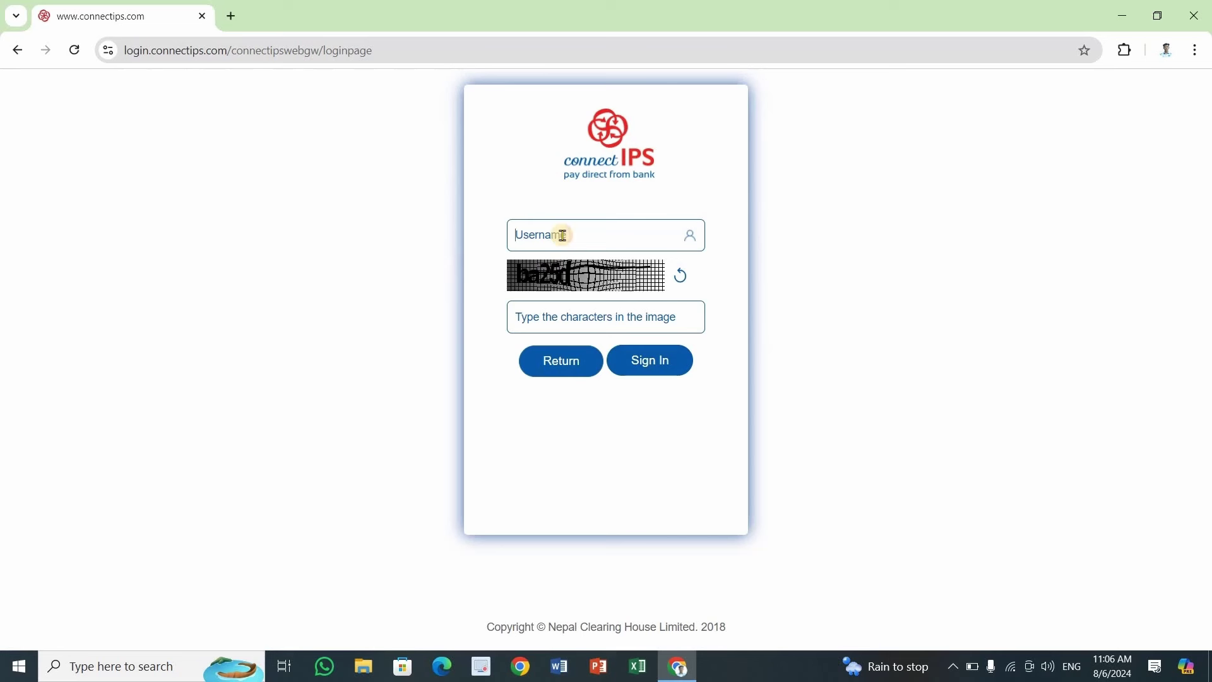
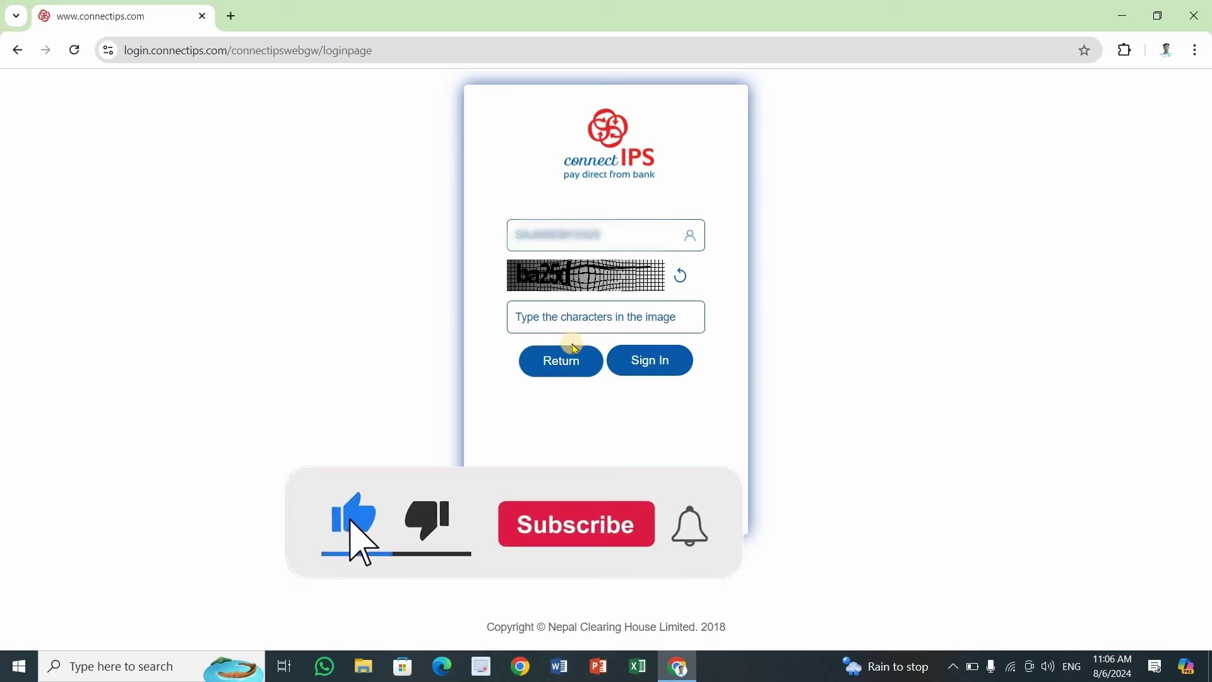
click(621, 309)
text(ba)
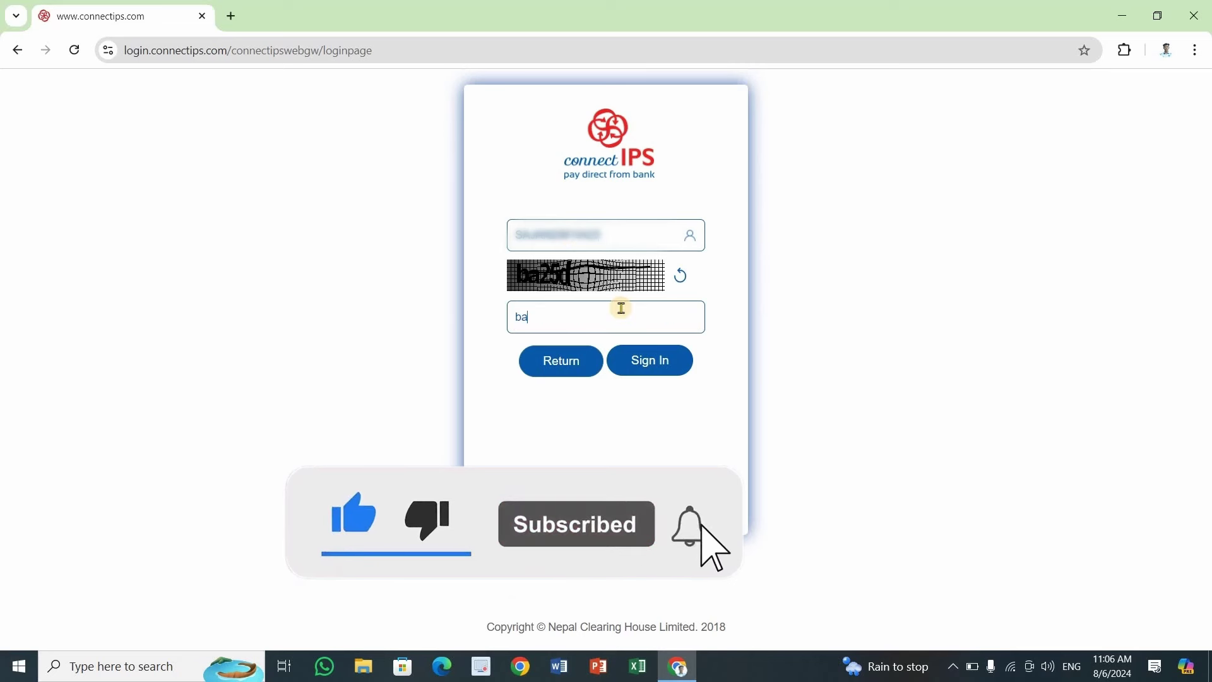
text(25d)
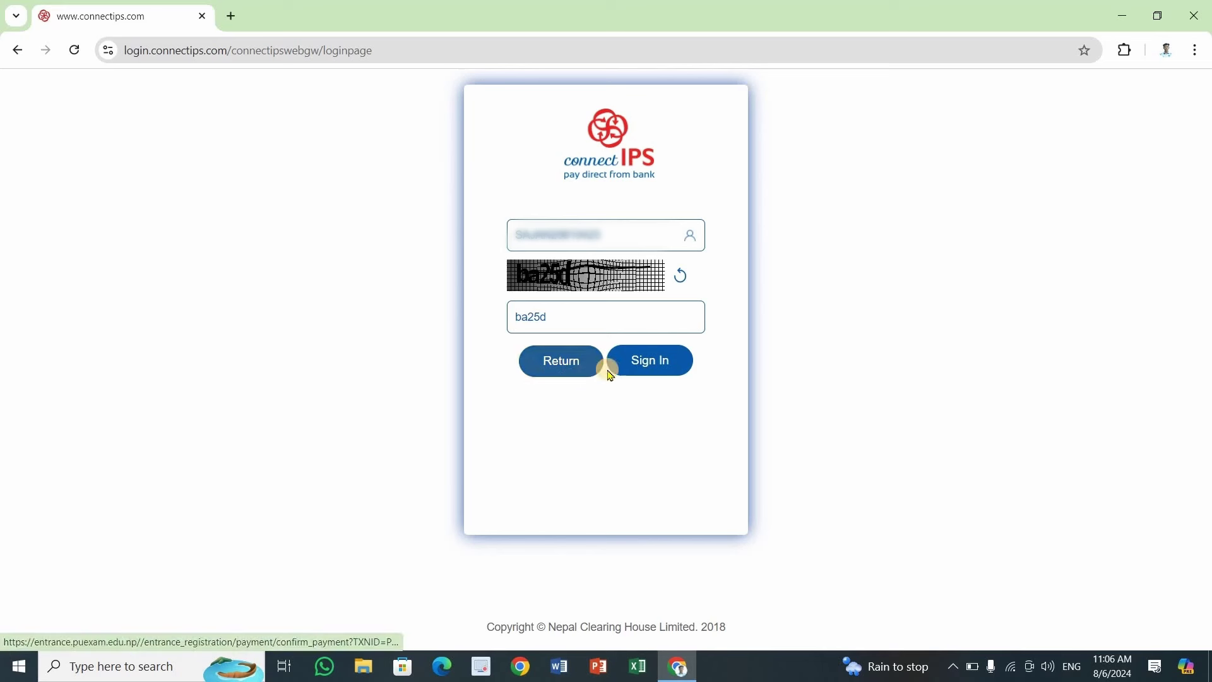
click(636, 356)
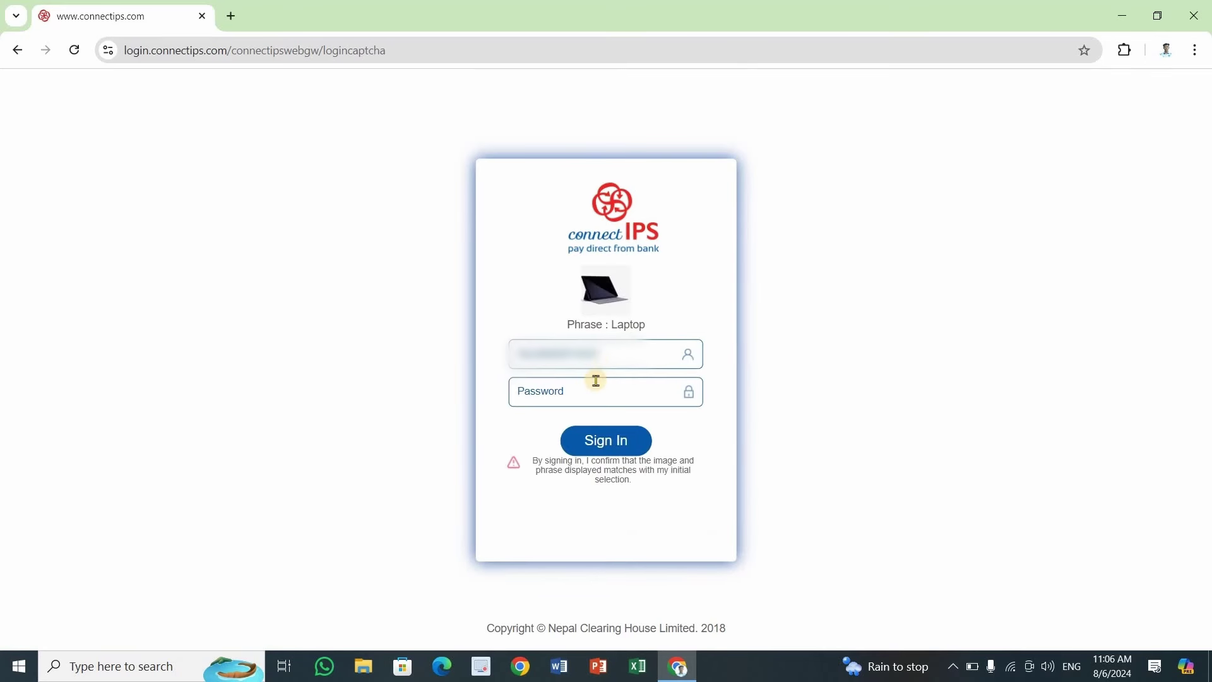
text(•)
click(613, 440)
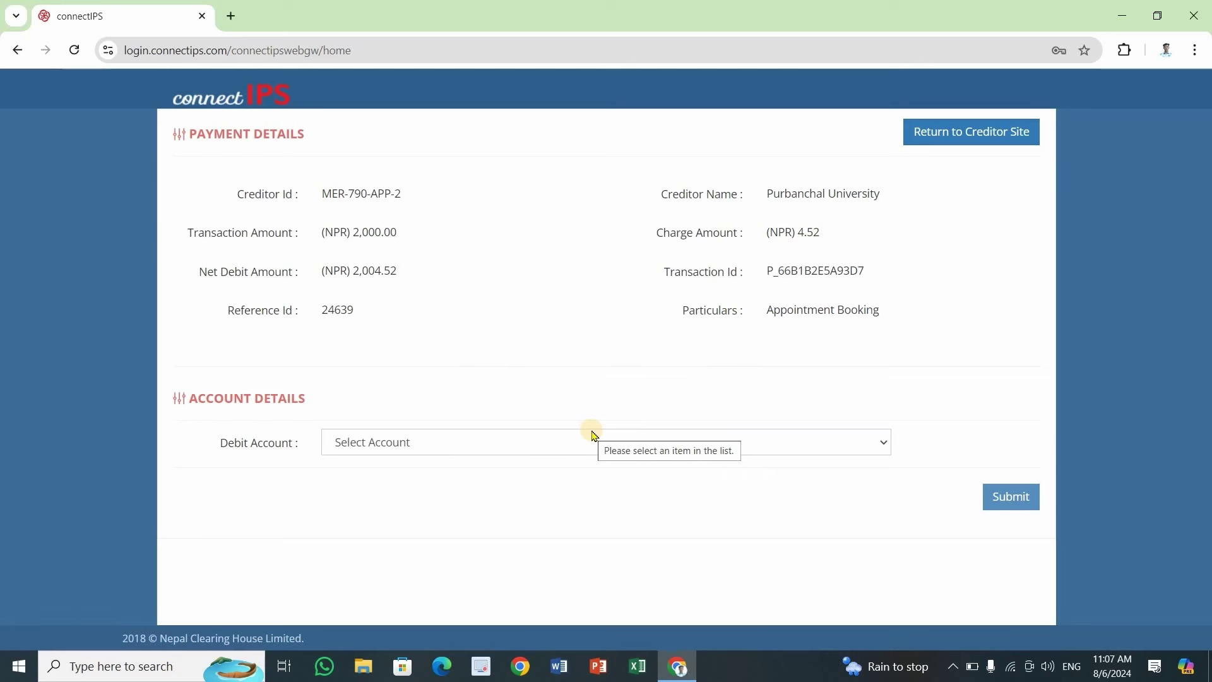
- Select the Nabil bank account as the debit account and submit it
click(457, 450)
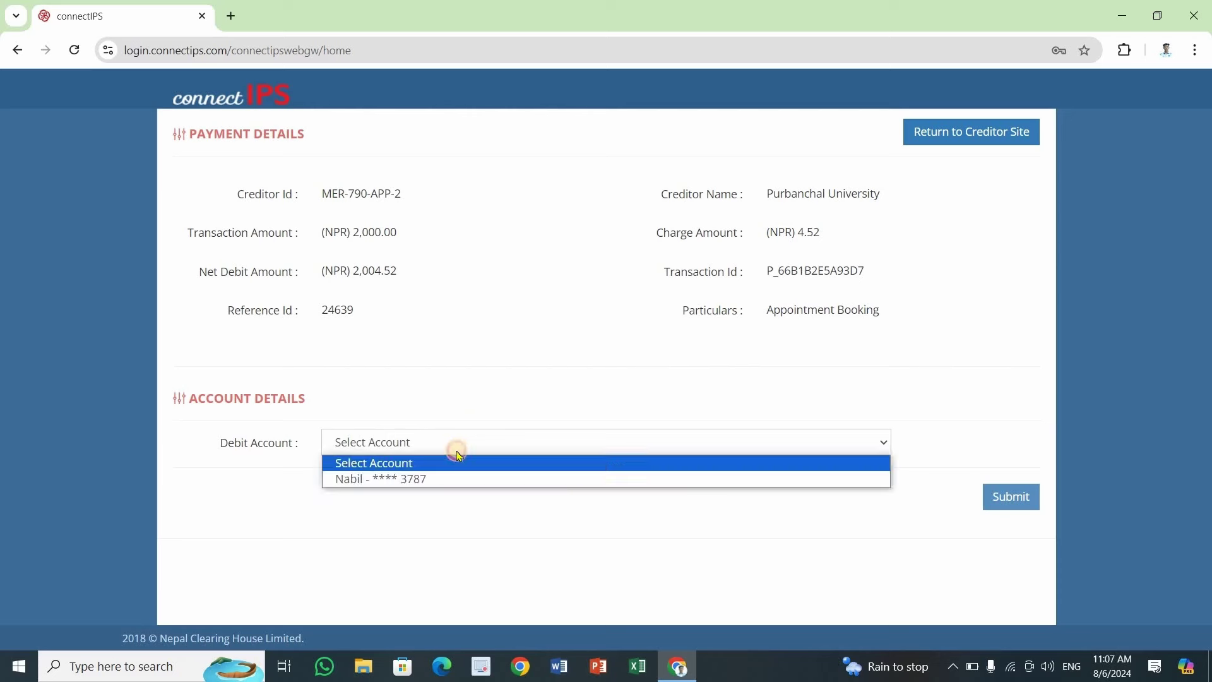
click(409, 479)
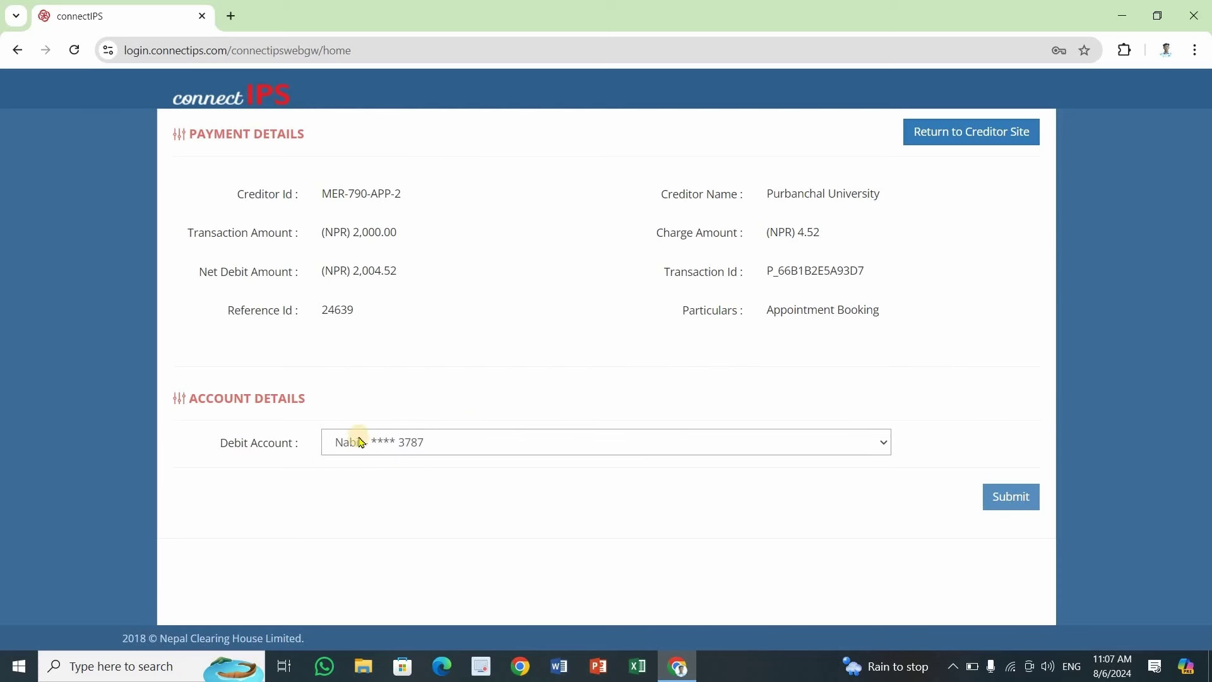
click(1022, 504)
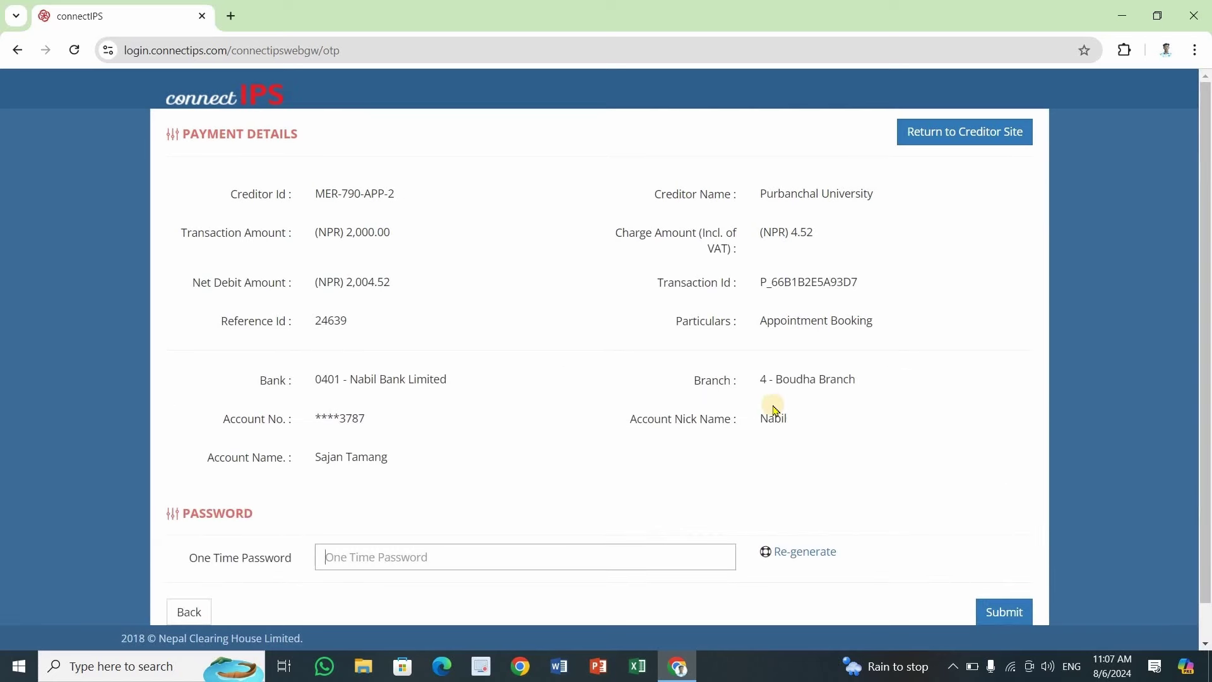
- Confirm the payment with the one-time password sent for the transaction
scroll(773, 408, down, 1)
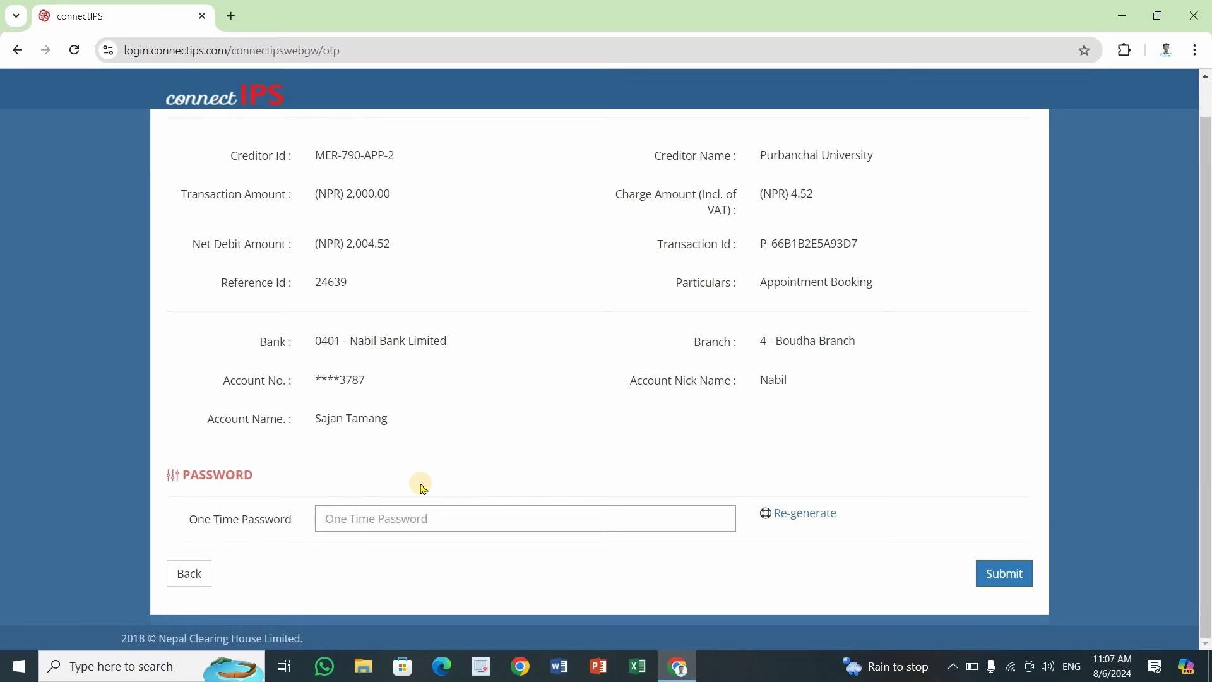
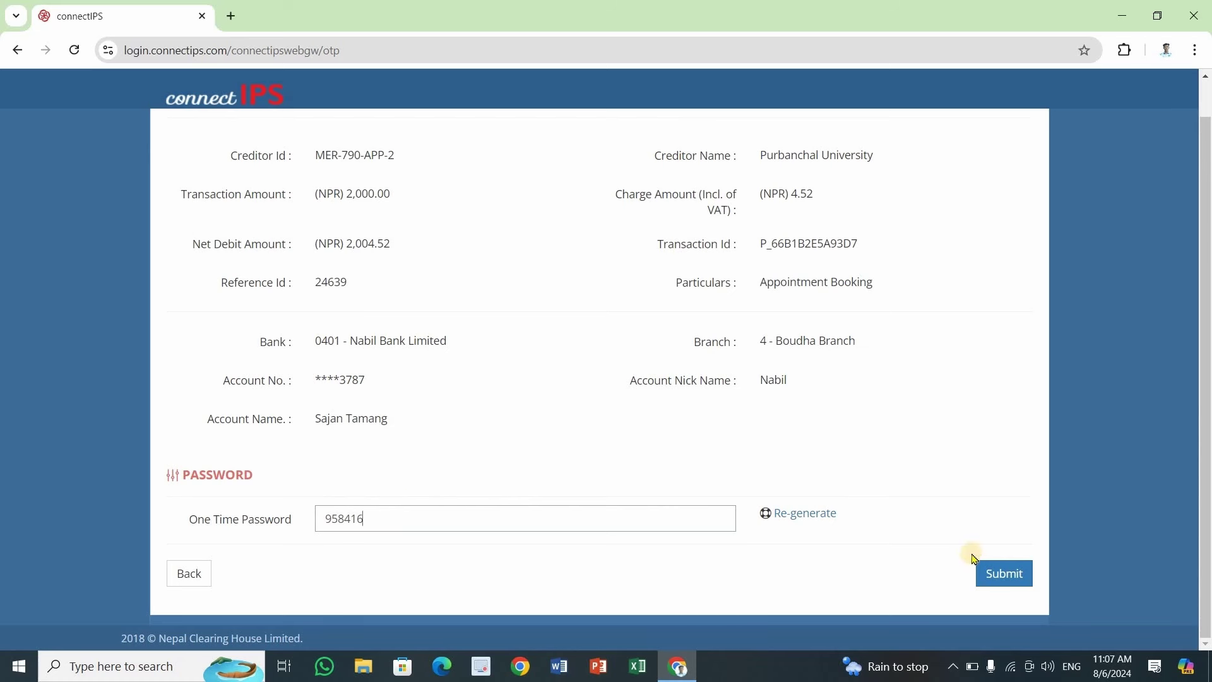
click(997, 585)
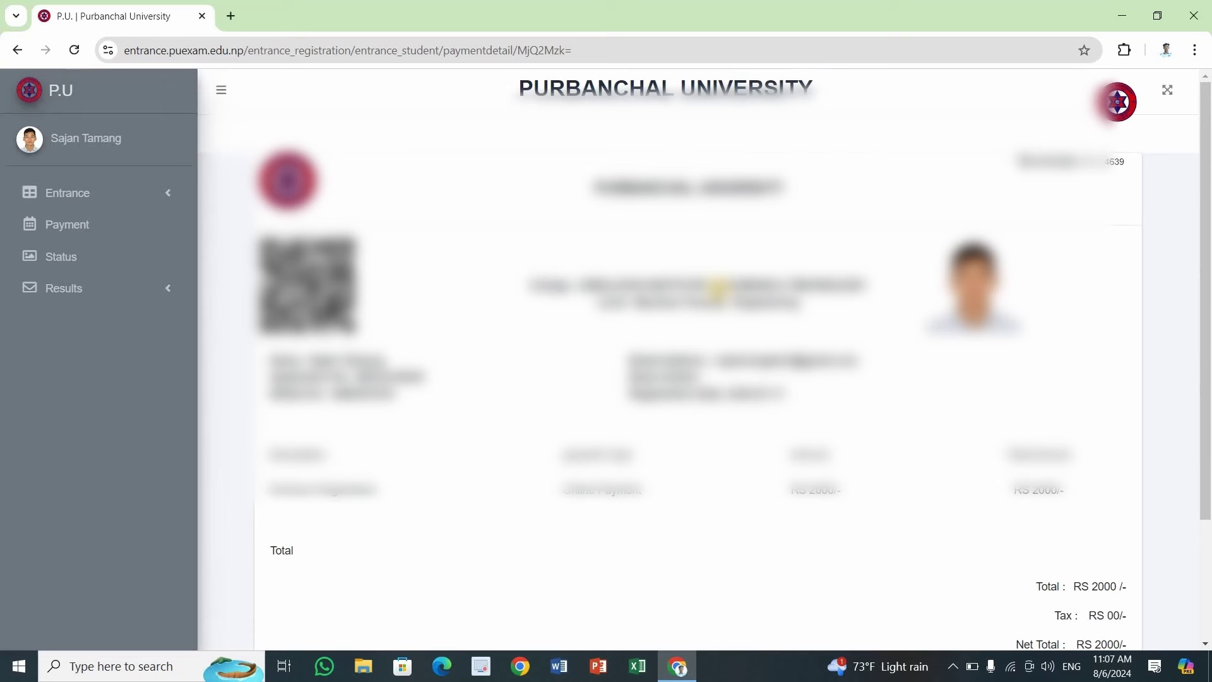
scroll(717, 295, down, 1)
scroll(719, 296, down, 1)
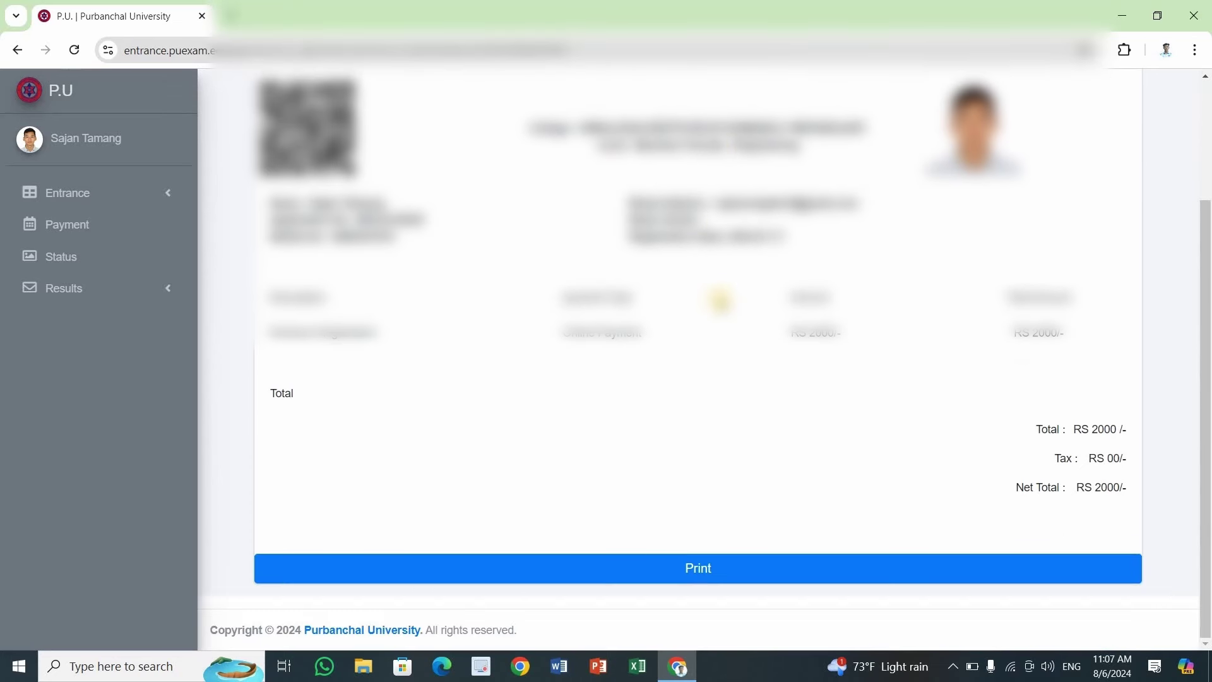
scroll(720, 301, up, 1)
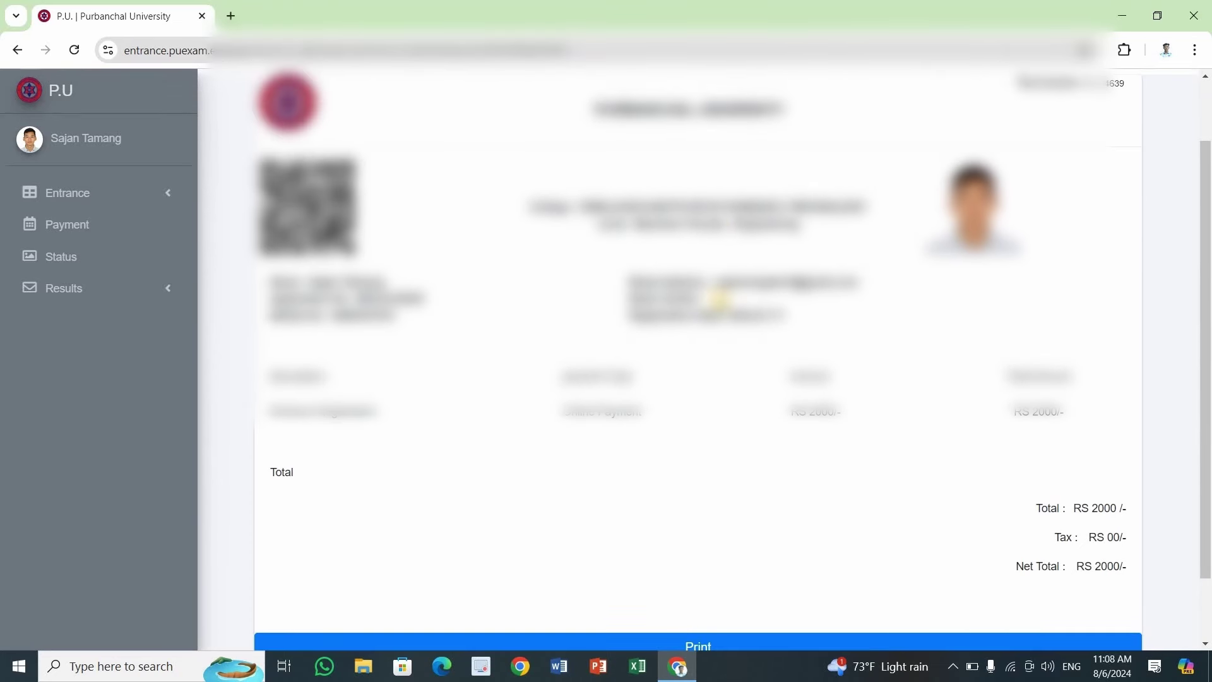
scroll(717, 297, up, 1)
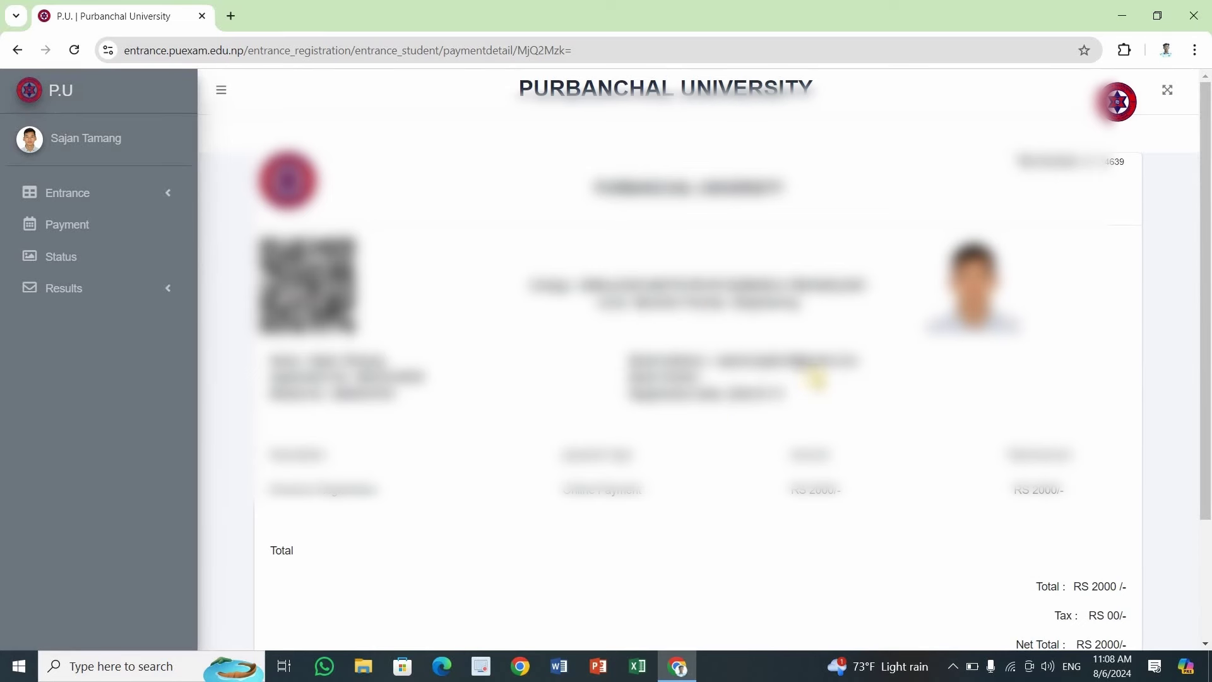
scroll(822, 385, down, 3)
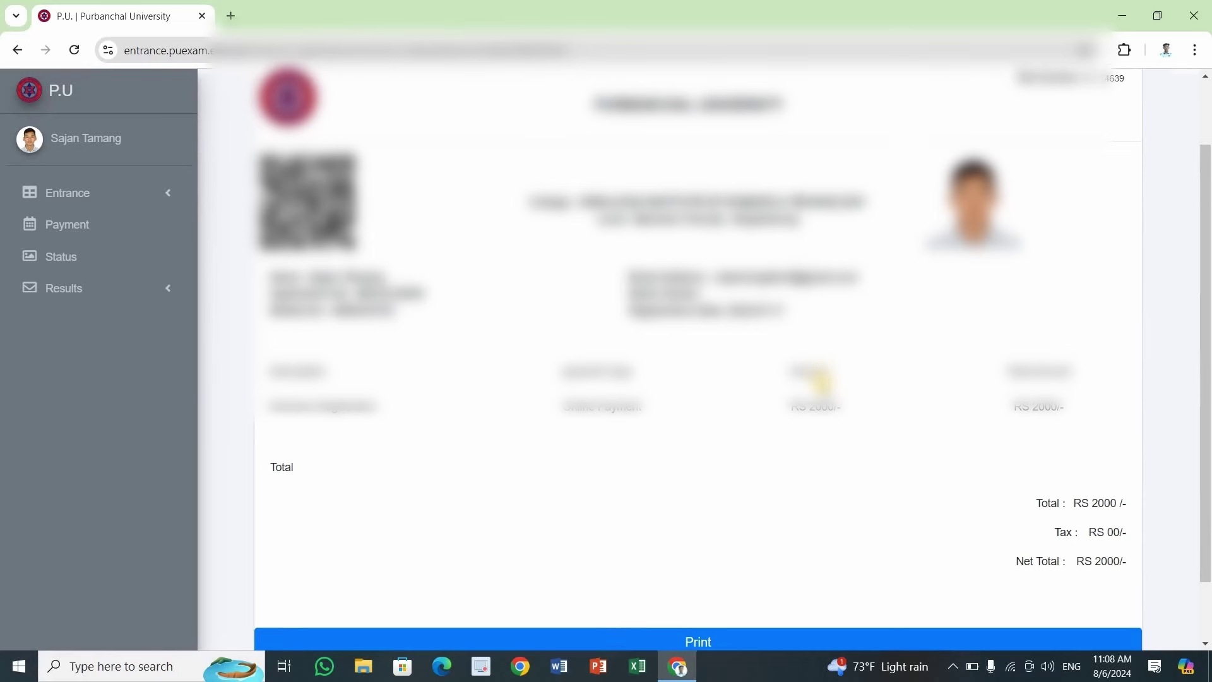
scroll(821, 382, up, 1)
scroll(820, 379, down, 1)
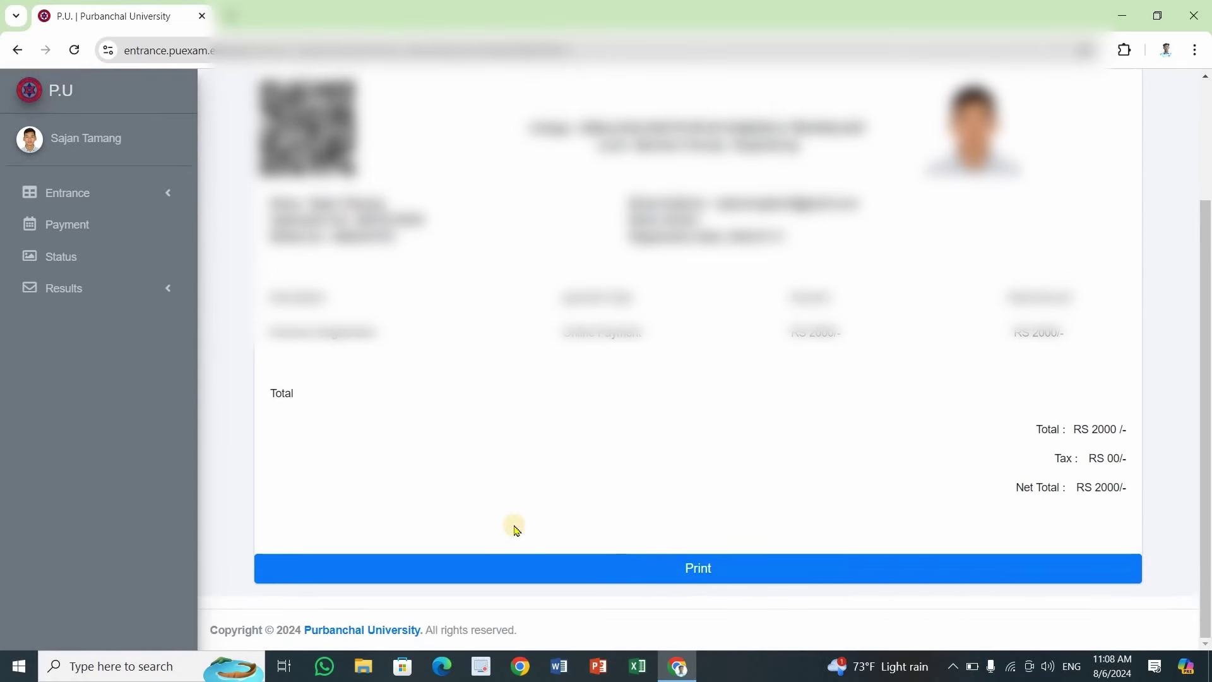
click(735, 572)
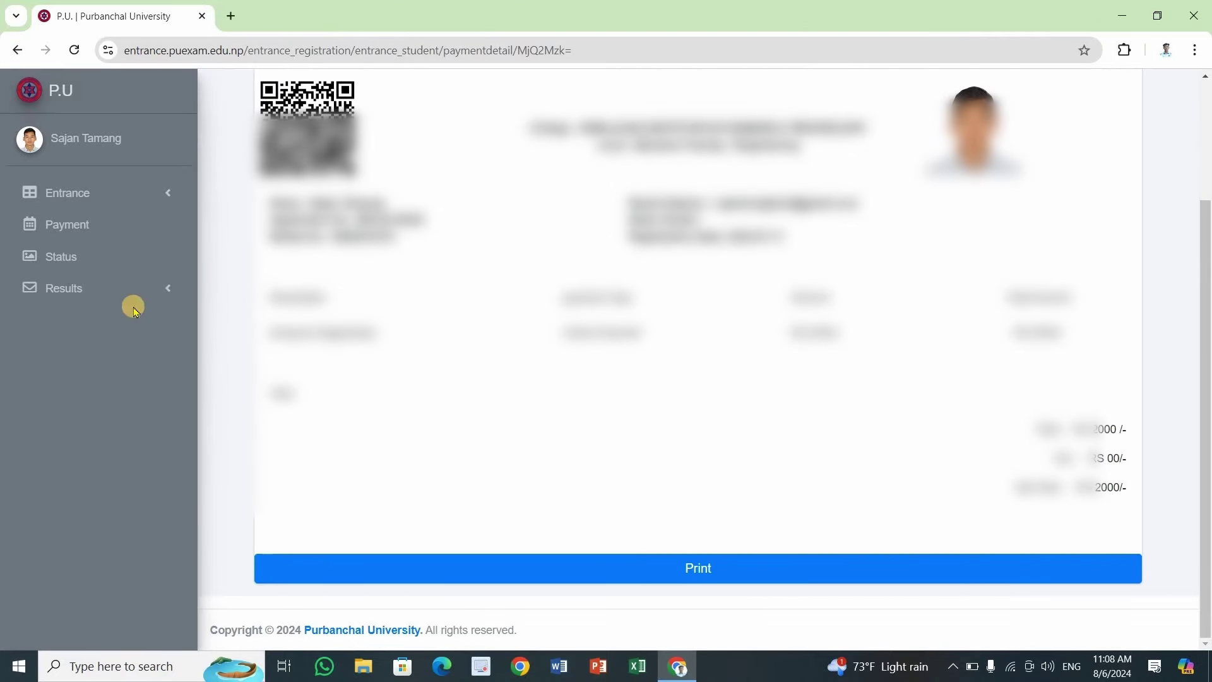
scroll(240, 294, up, 1)
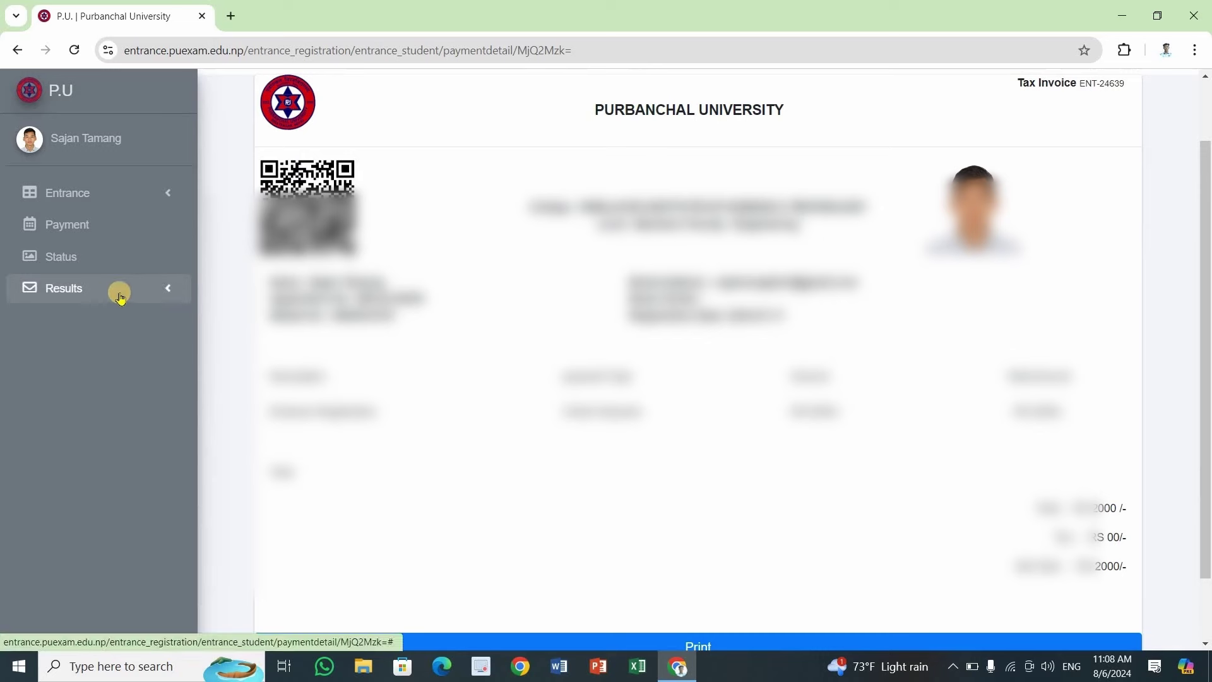
- Open Results > Status to see campus, university and payment verifications In Progress
click(77, 291)
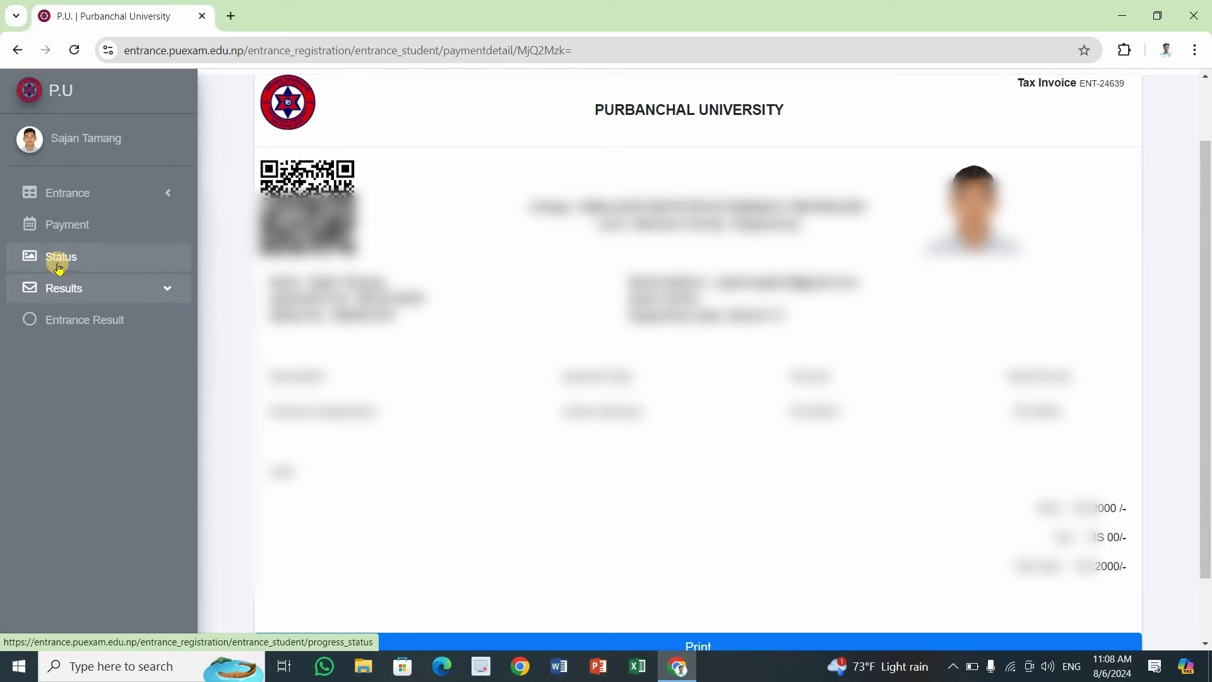
click(59, 265)
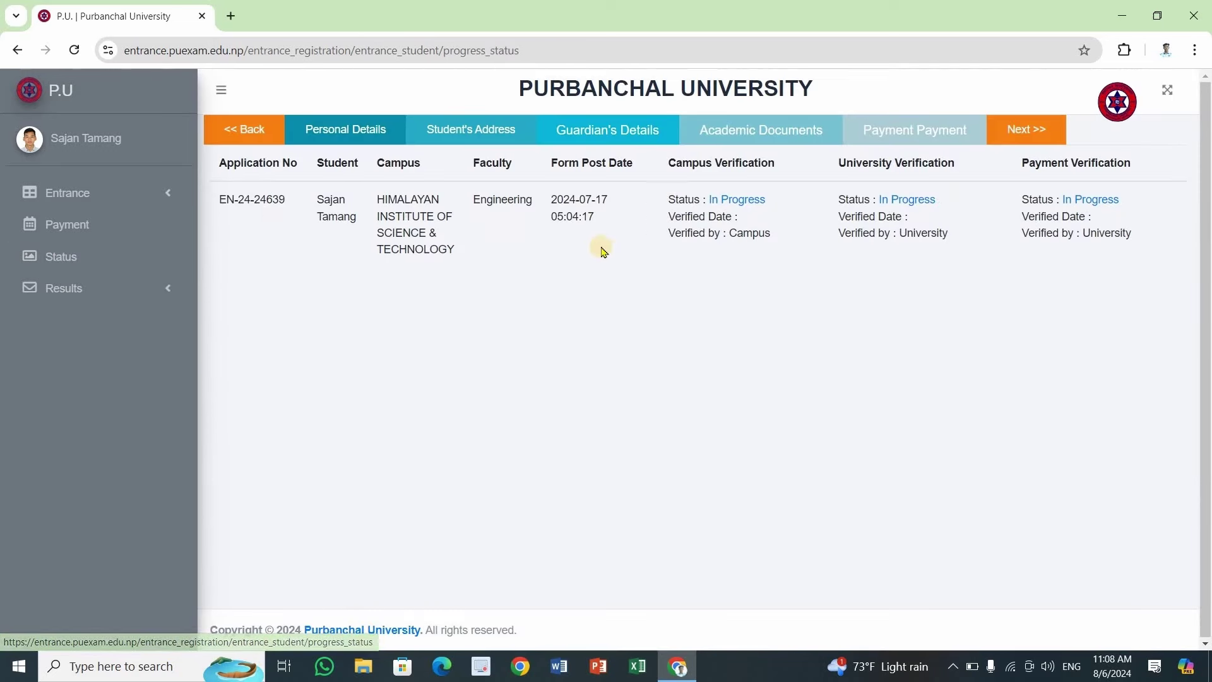